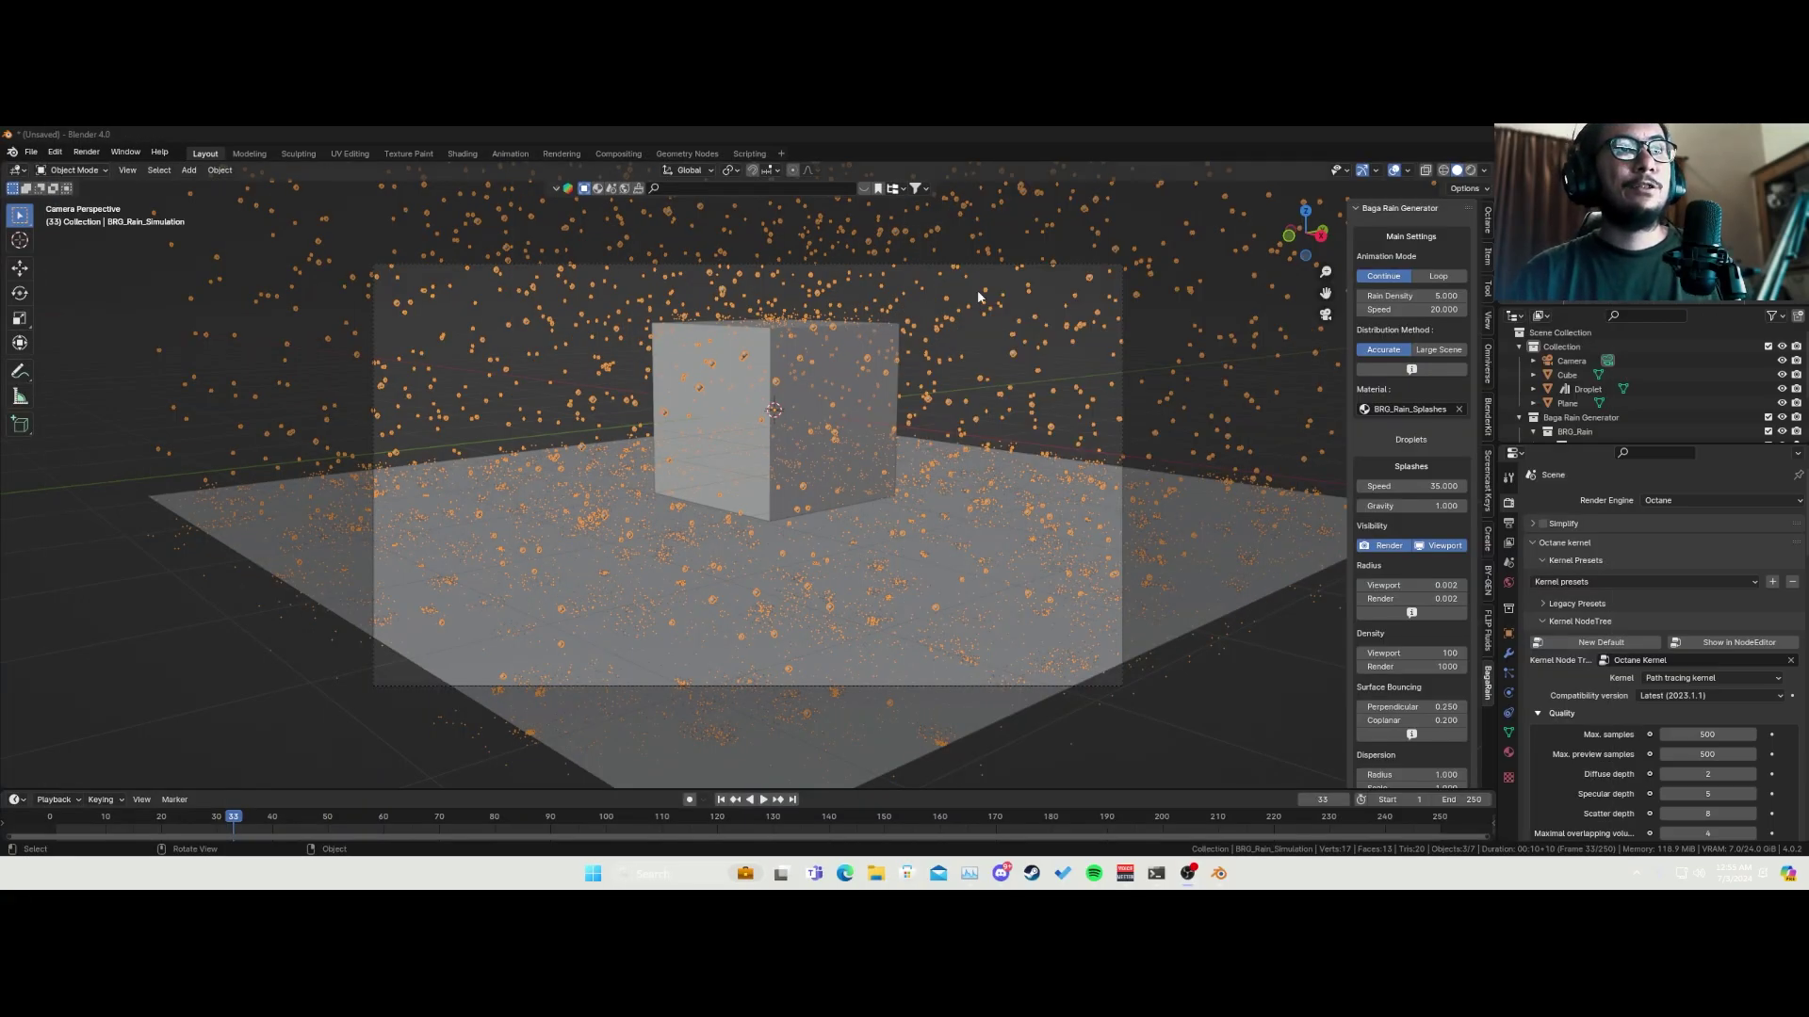
- Split the 3D view into three viewports, each showing the cube-and-plane rain scene
{"action": "left_click_drag", "start_coordinate": [1488, 171], "coordinate": [806, 454]}
- Set the camera's Viewport Display passepartout to 1.0 to black out the area outside the frame
{"action": "left_click", "coordinate": [1070, 725]}
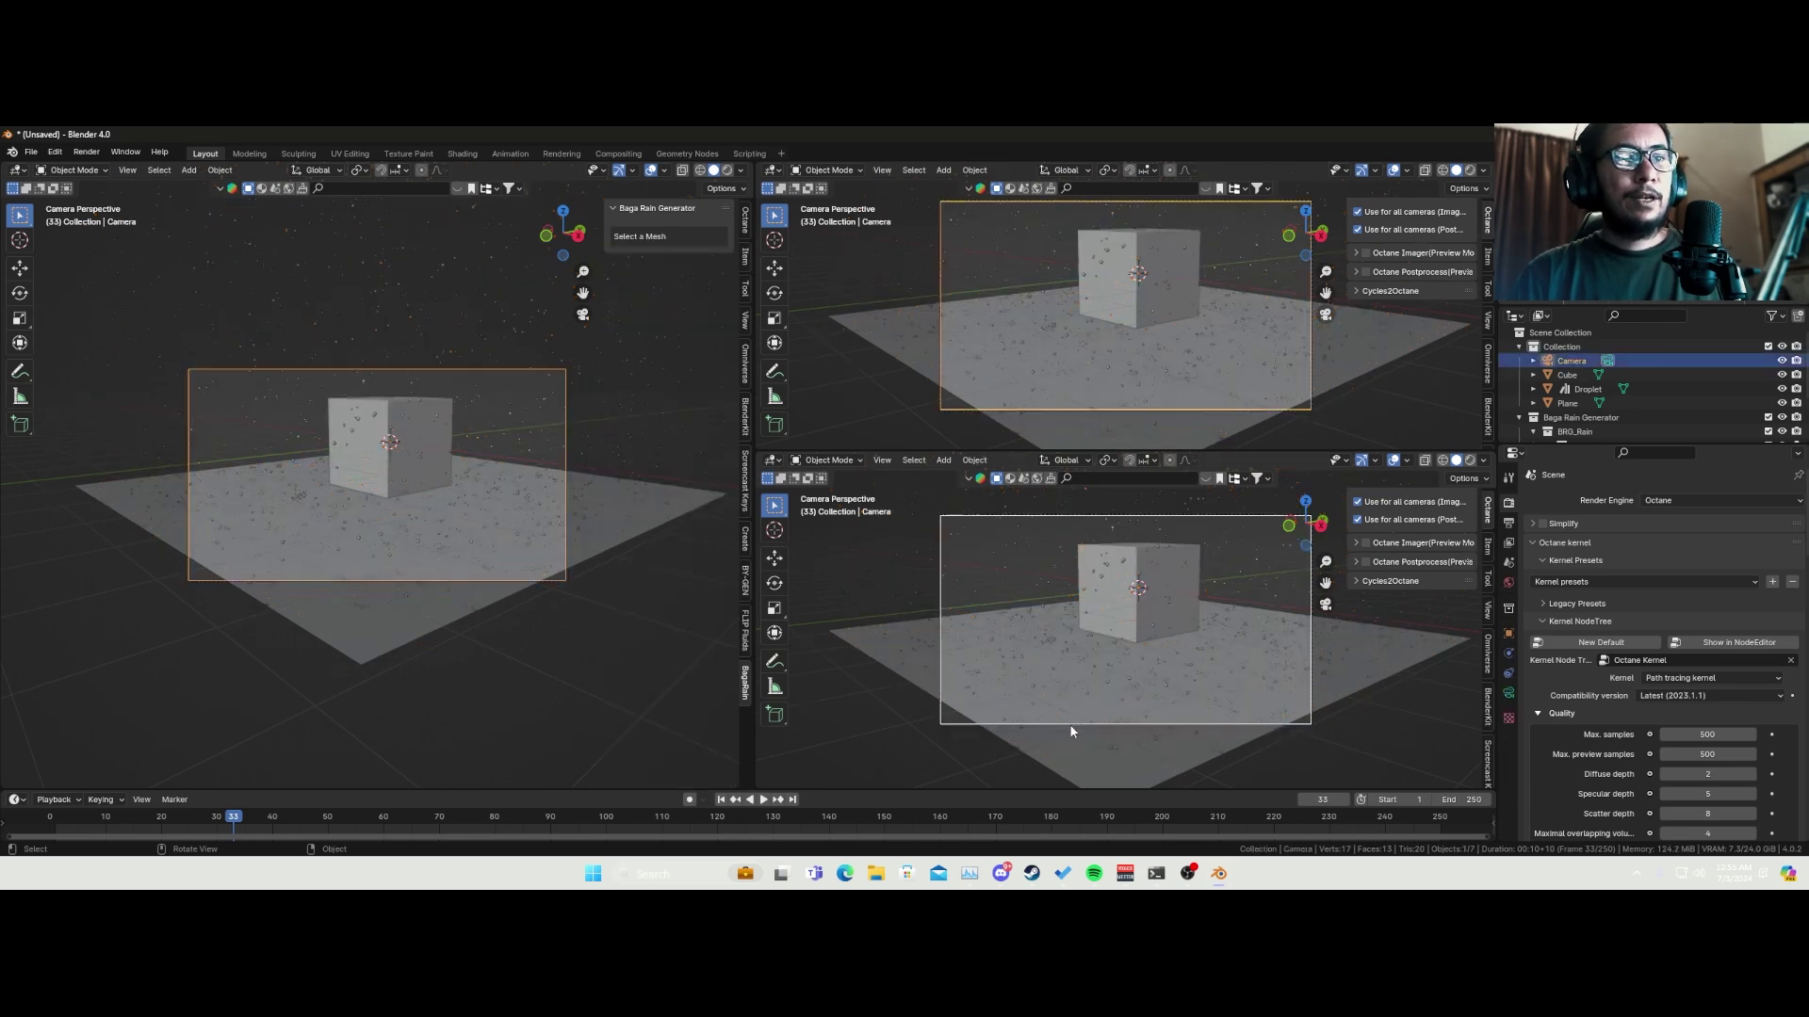
{"action": "left_click", "coordinate": [1508, 693]}
{"action": "scroll", "coordinate": [1567, 702], "scroll_direction": "down", "scroll_amount": 4}
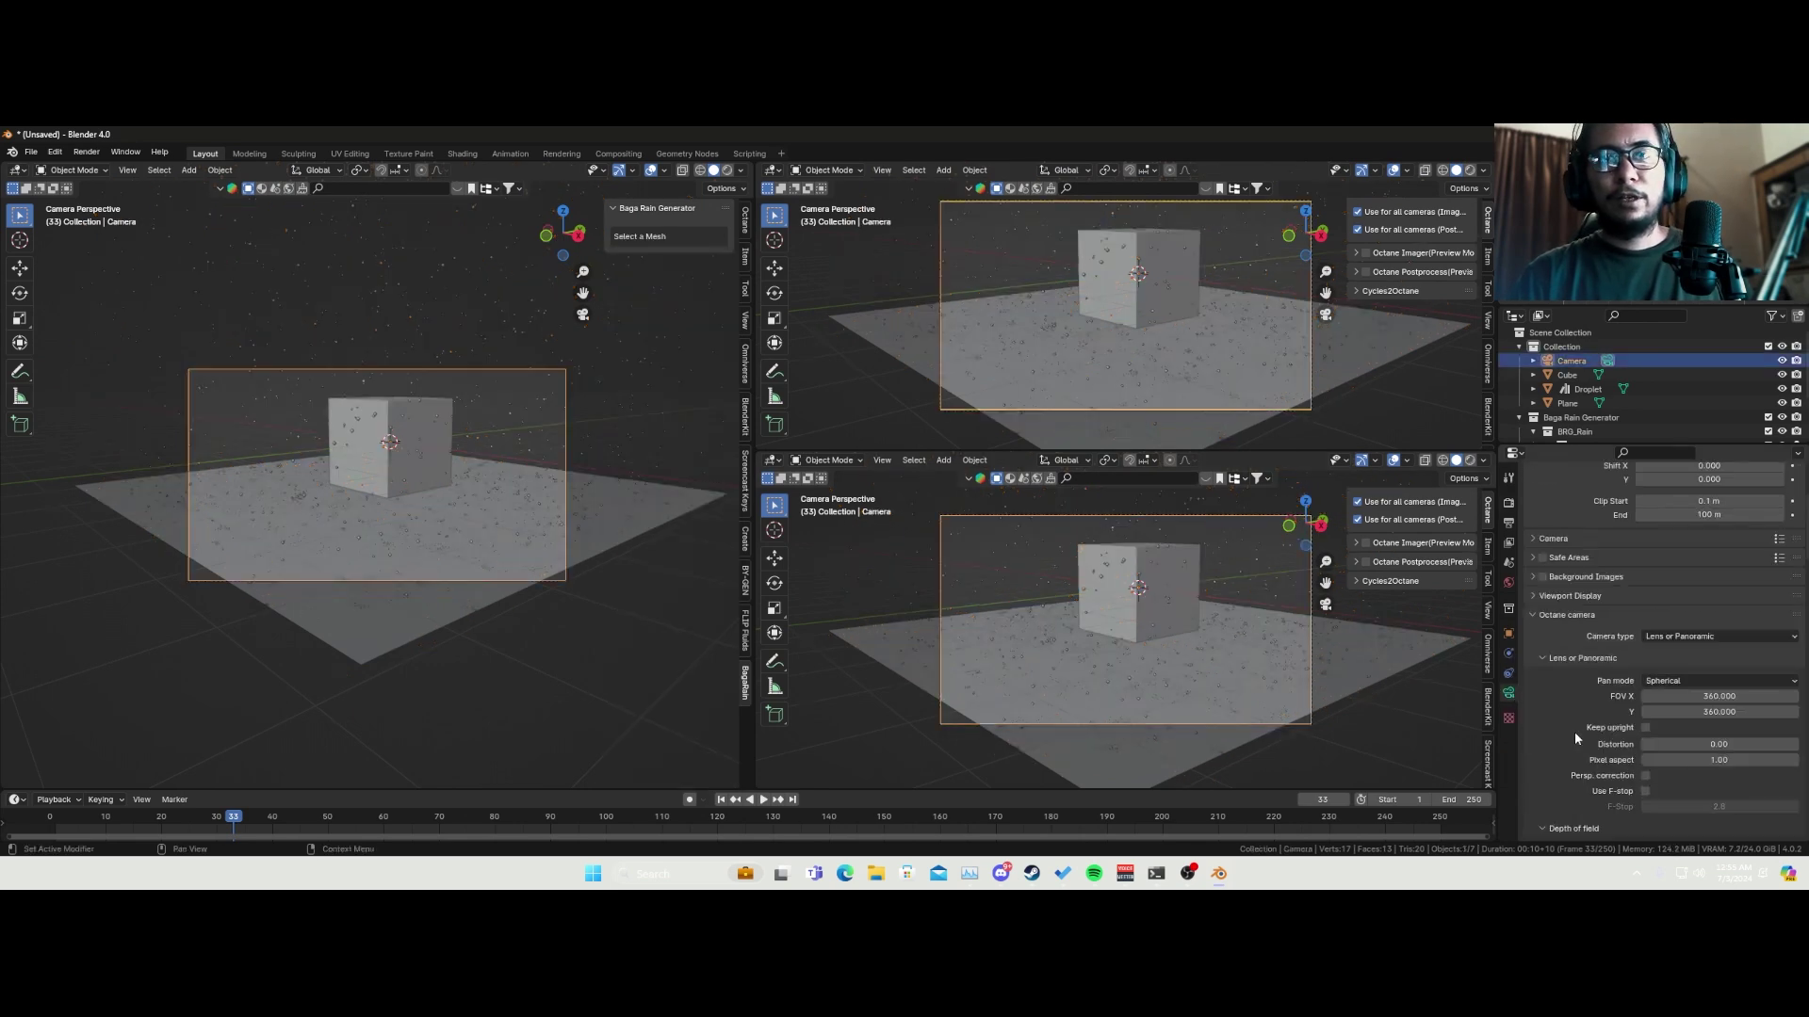
{"action": "left_click", "coordinate": [1536, 597]}
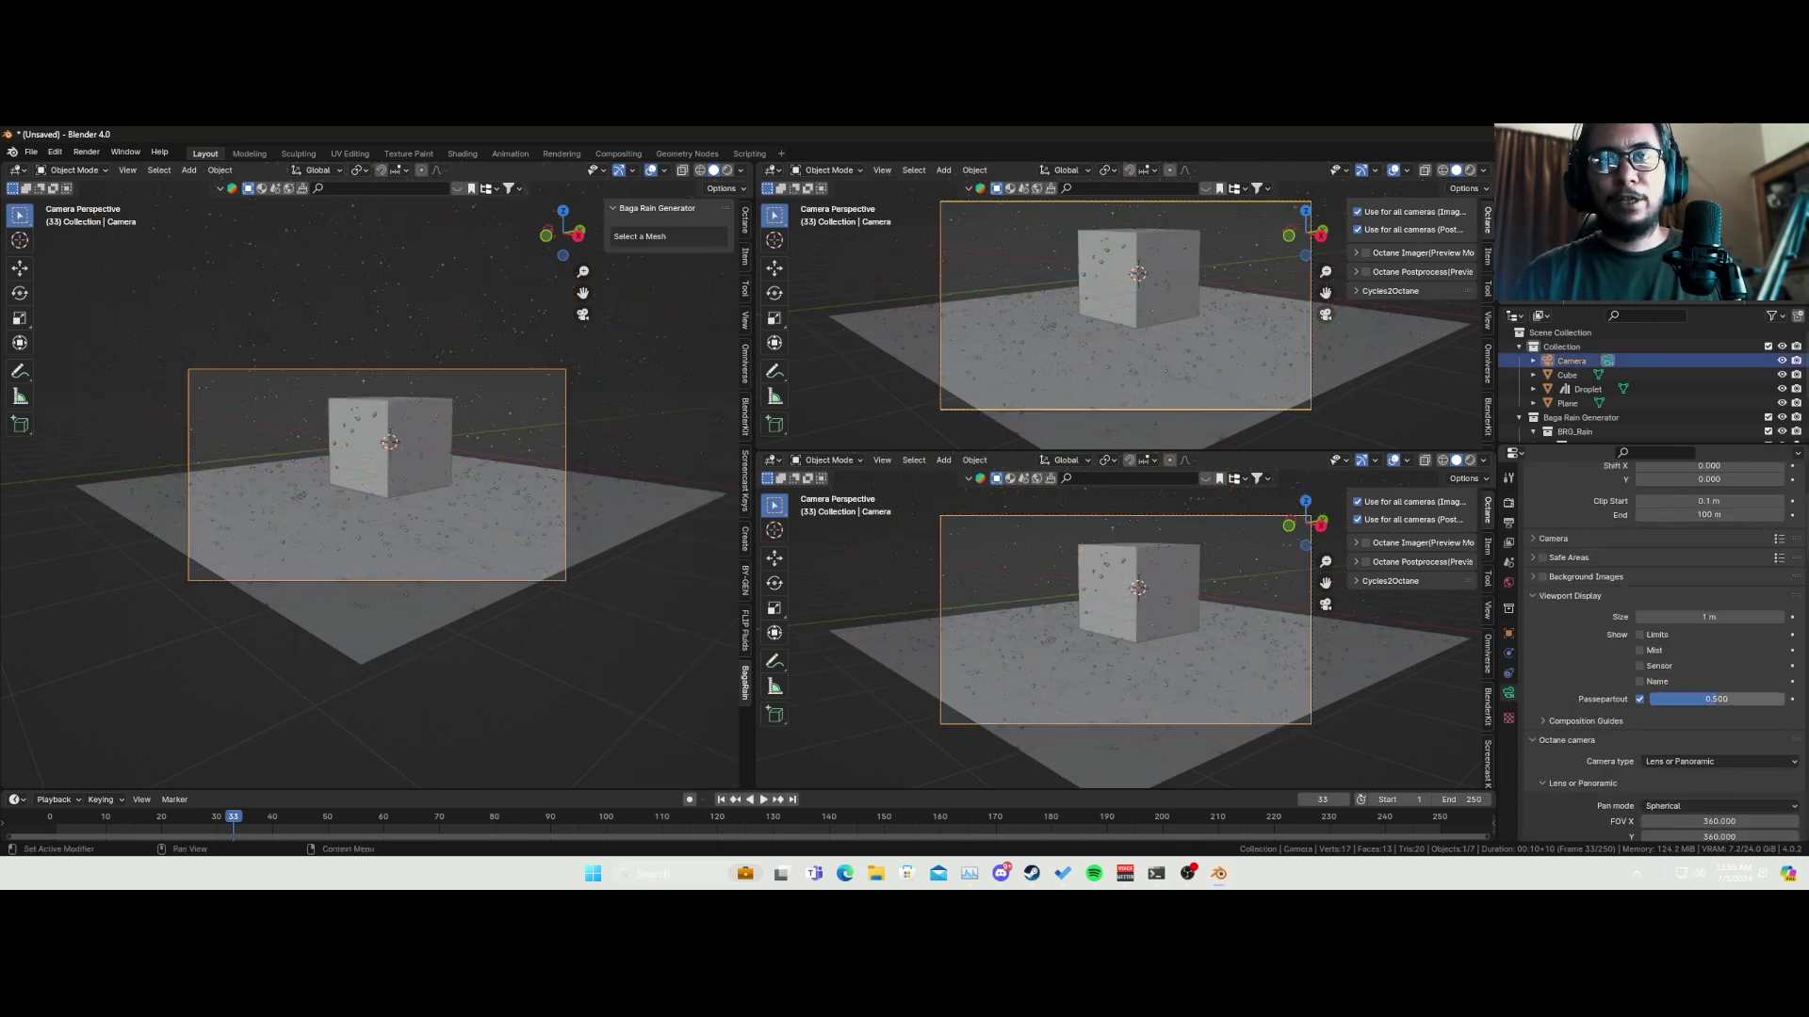
{"action": "left_click_drag", "start_coordinate": [1705, 699], "coordinate": [1790, 699]}
- Make the preview viewport a clean, full camera view in Rendered shading without overlays or panels
{"action": "left_click", "coordinate": [1394, 461]}
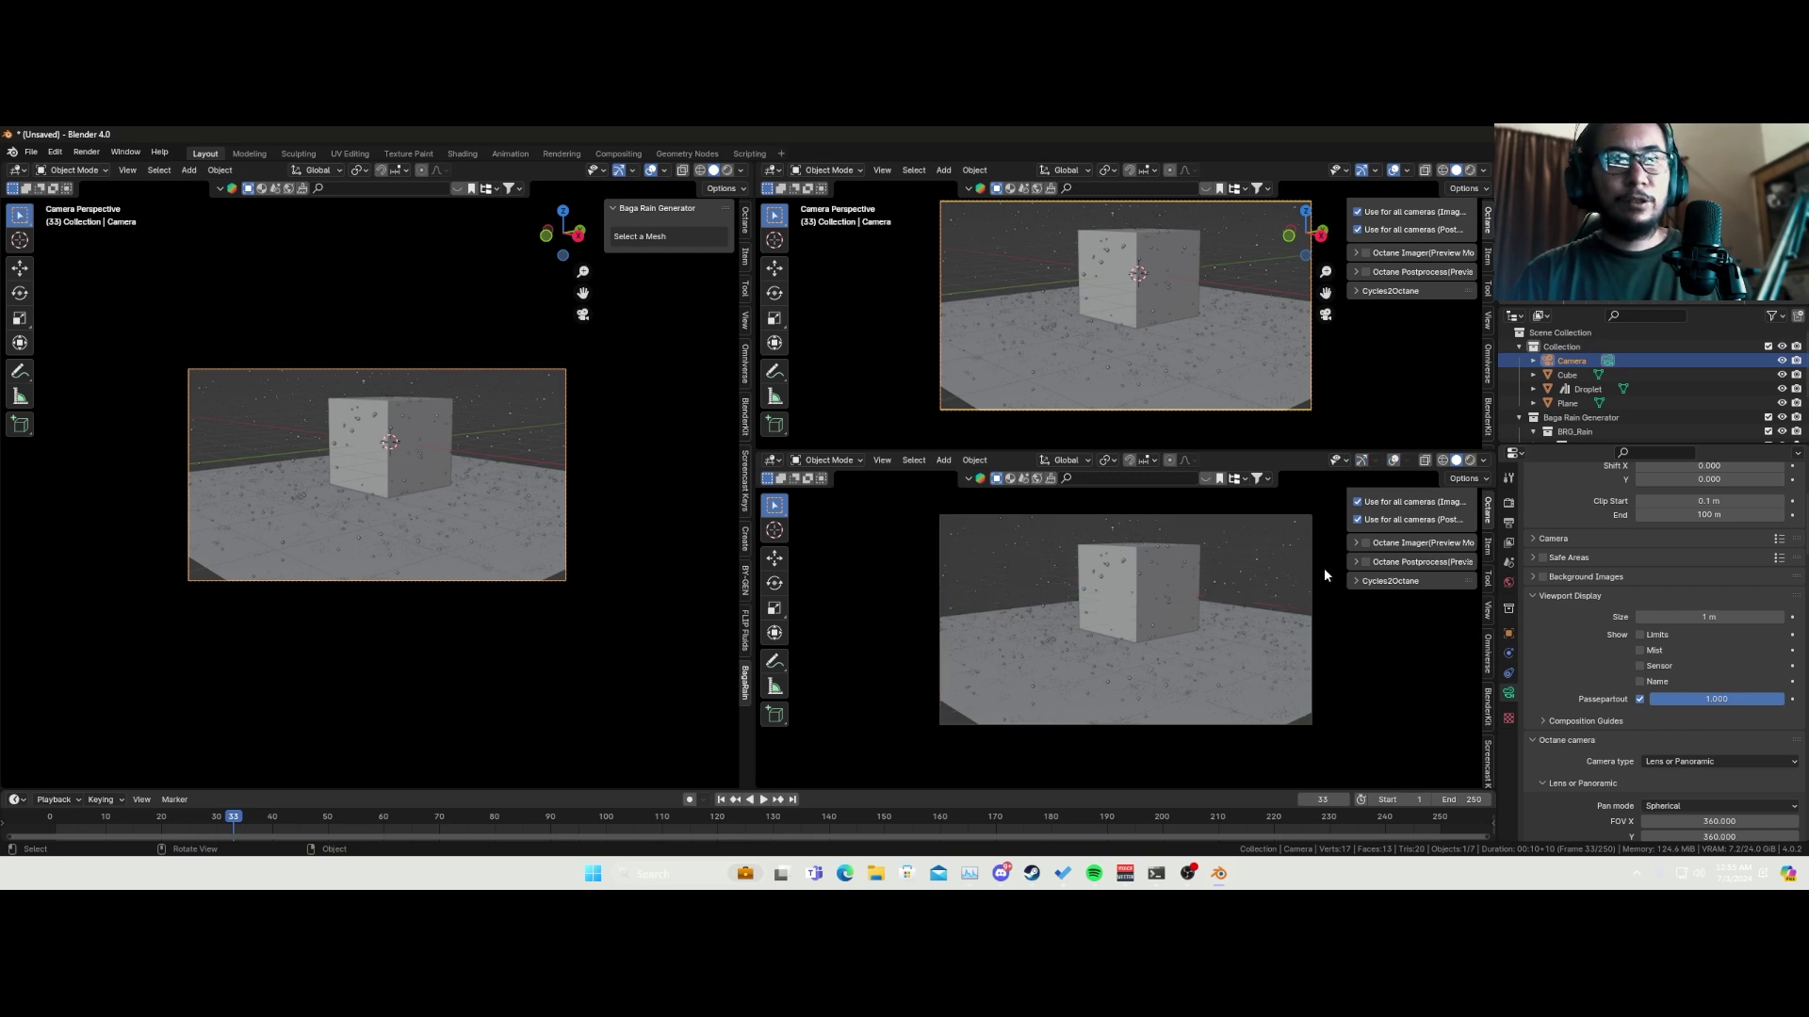
{"action": "key", "text": "n"}
{"action": "key", "text": "t"}
{"action": "key", "text": "Home"}
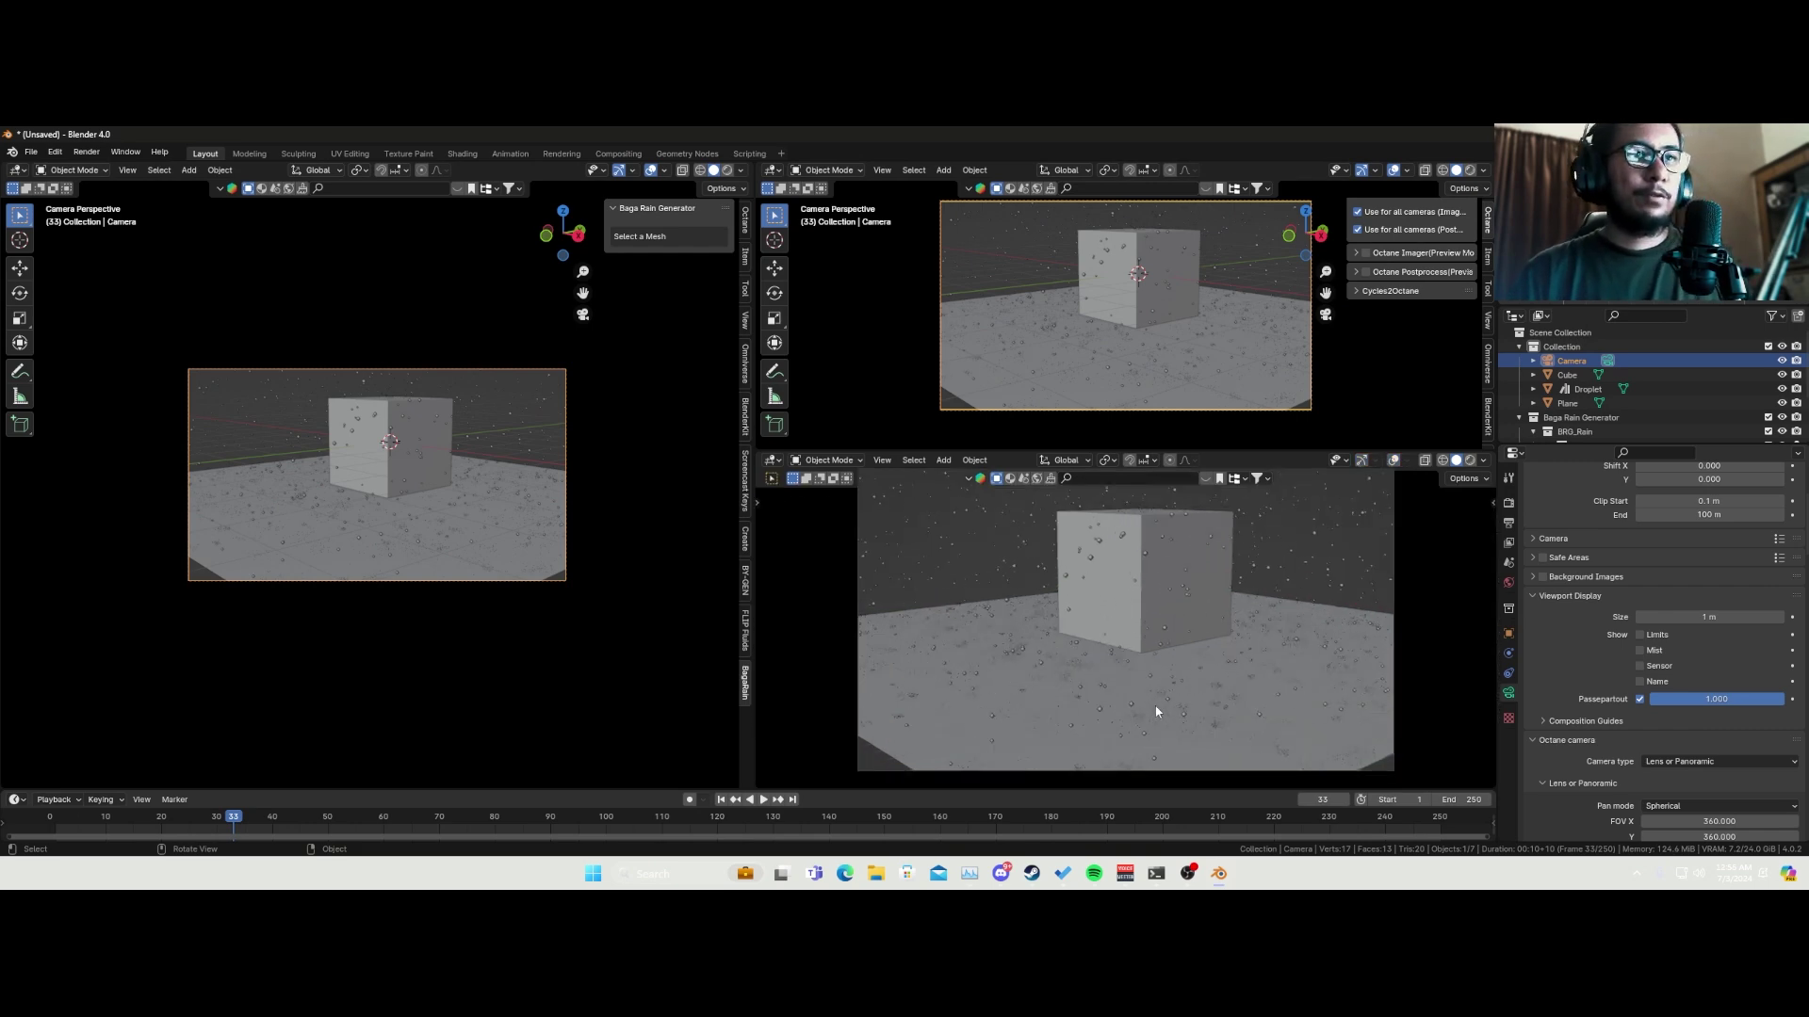
{"action": "key", "text": "z"}
{"action": "left_click", "coordinate": [1228, 565]}
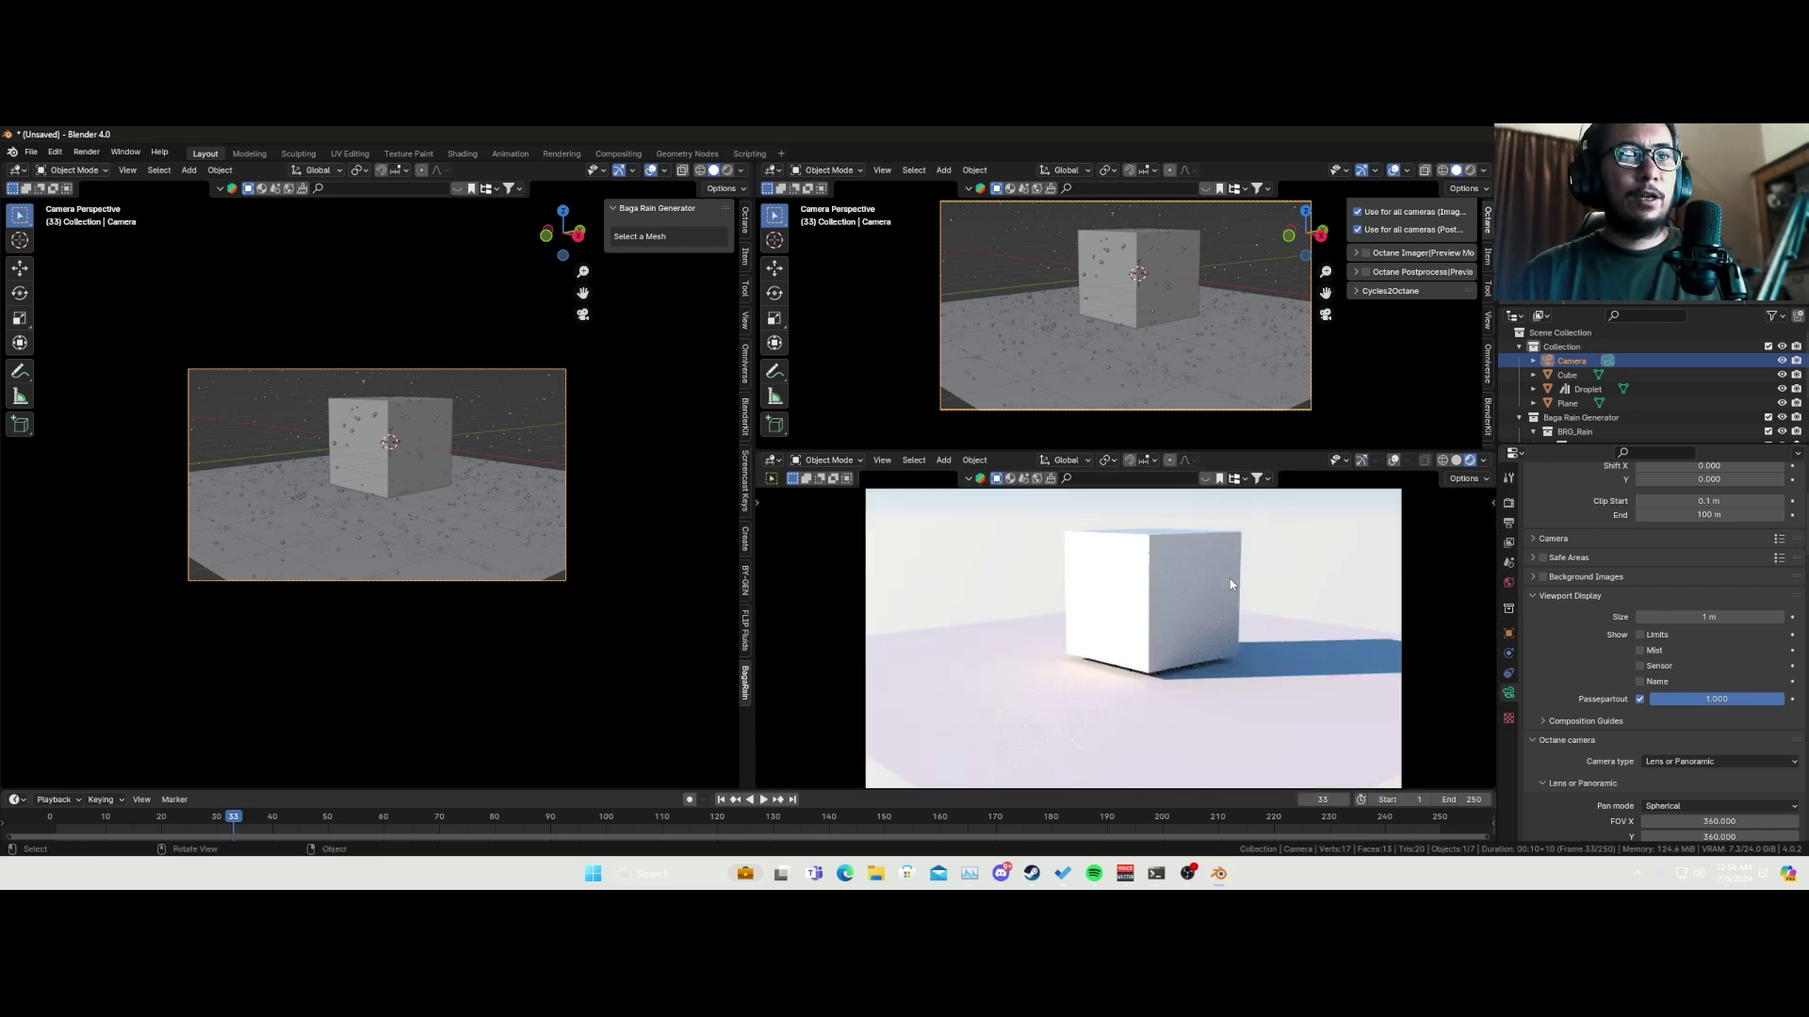
- Turn the top-right area into a Geometry Node Editor showing the rain simulation's nodes
{"action": "left_click", "coordinate": [773, 171]}
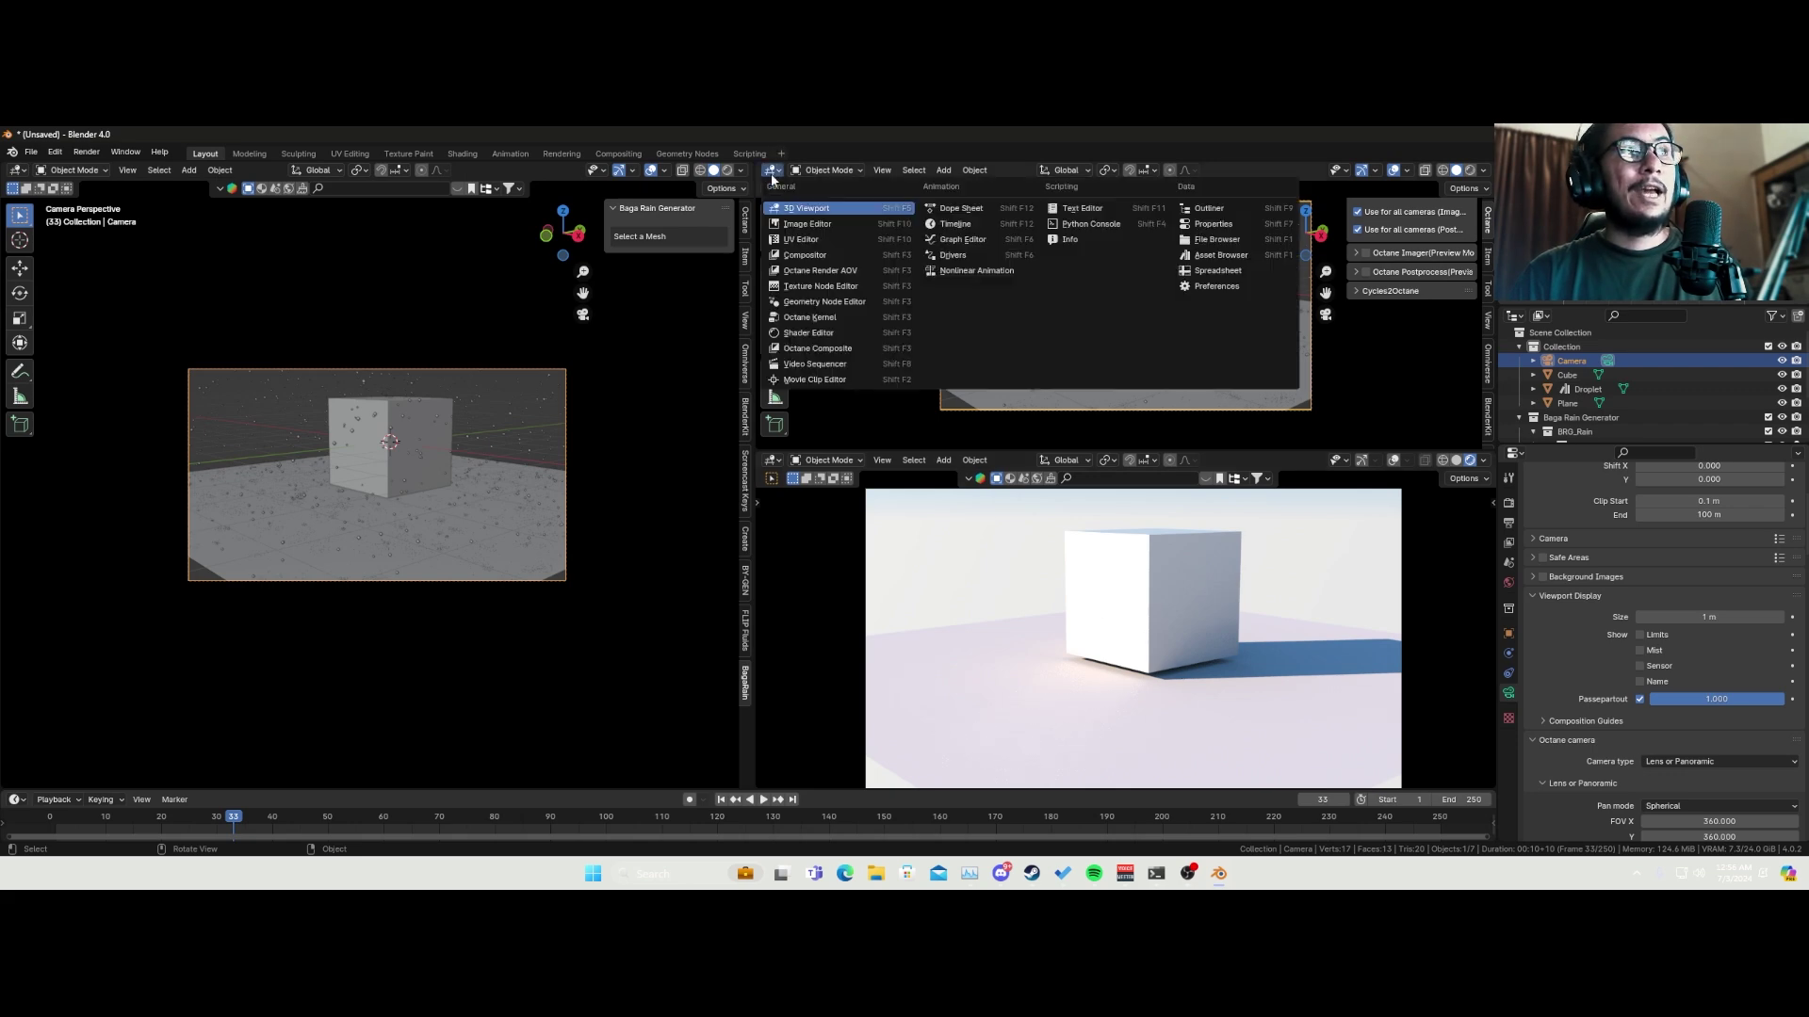
{"action": "left_click", "coordinate": [834, 306]}
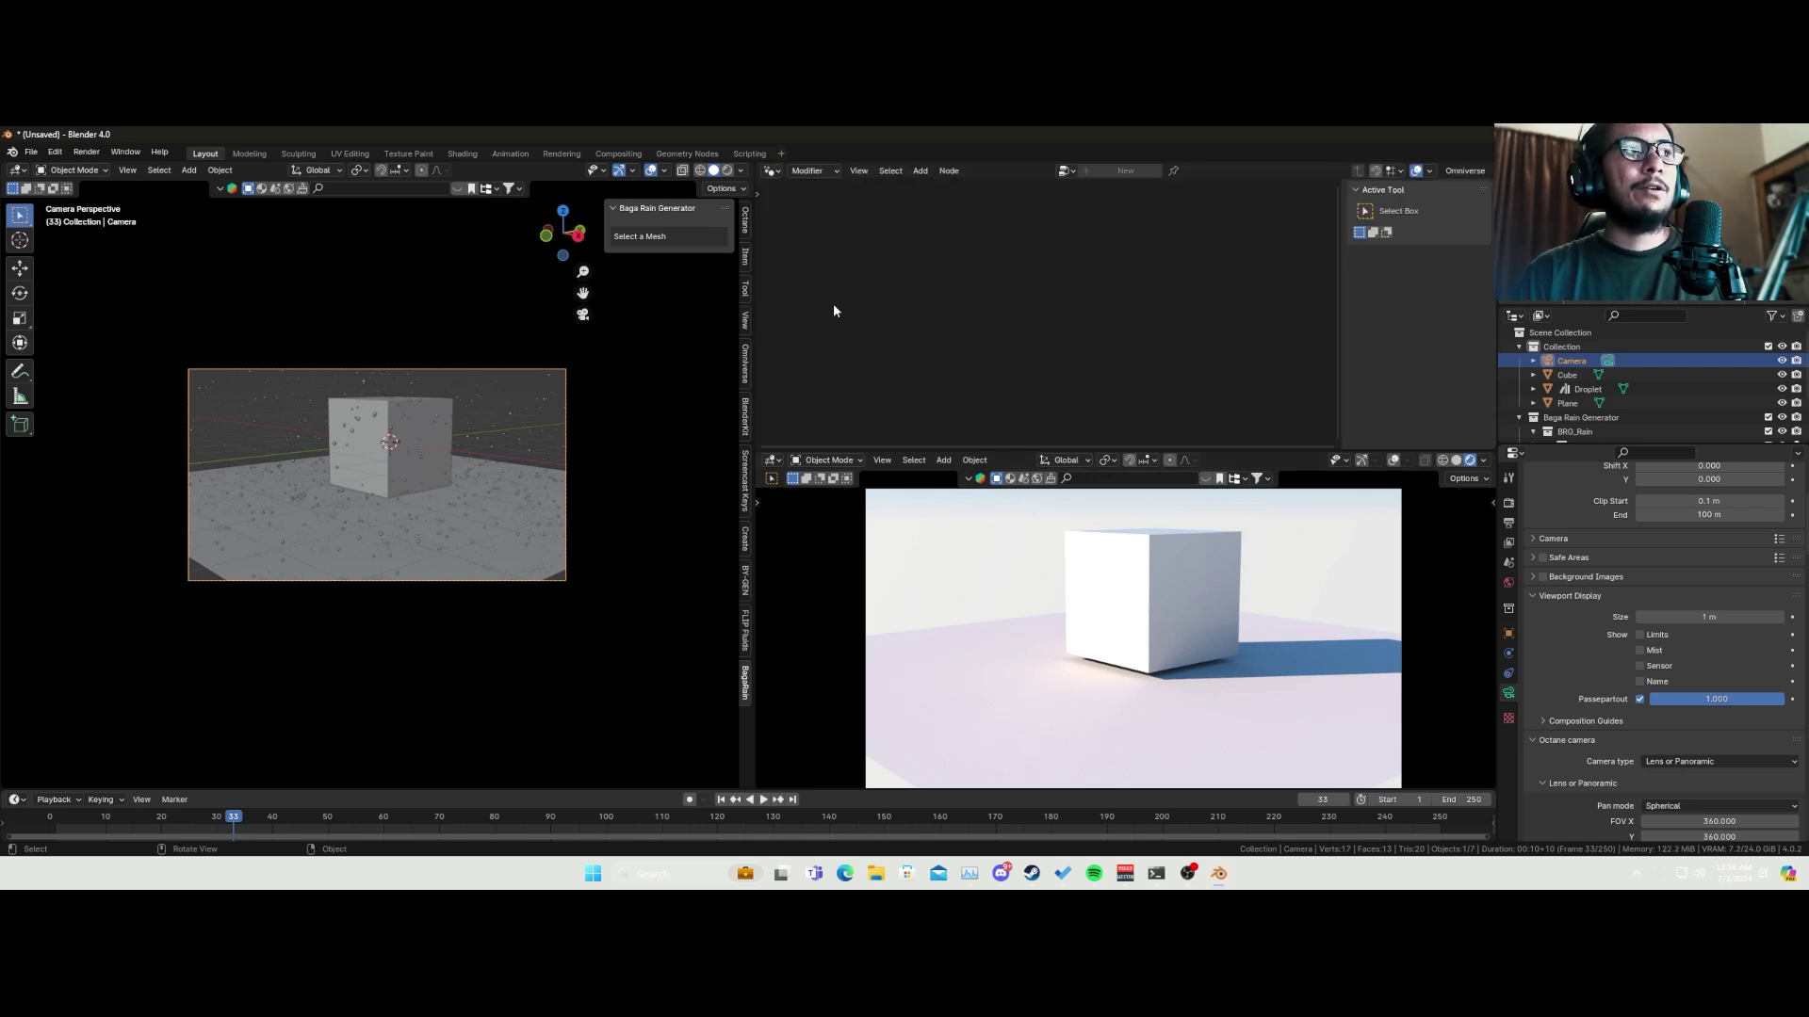
{"action": "left_click", "coordinate": [519, 435]}
- Pan to the Set Position node and reconnect its Geometry input link
{"action": "scroll", "coordinate": [1043, 345], "scroll_direction": "up", "scroll_amount": 3}
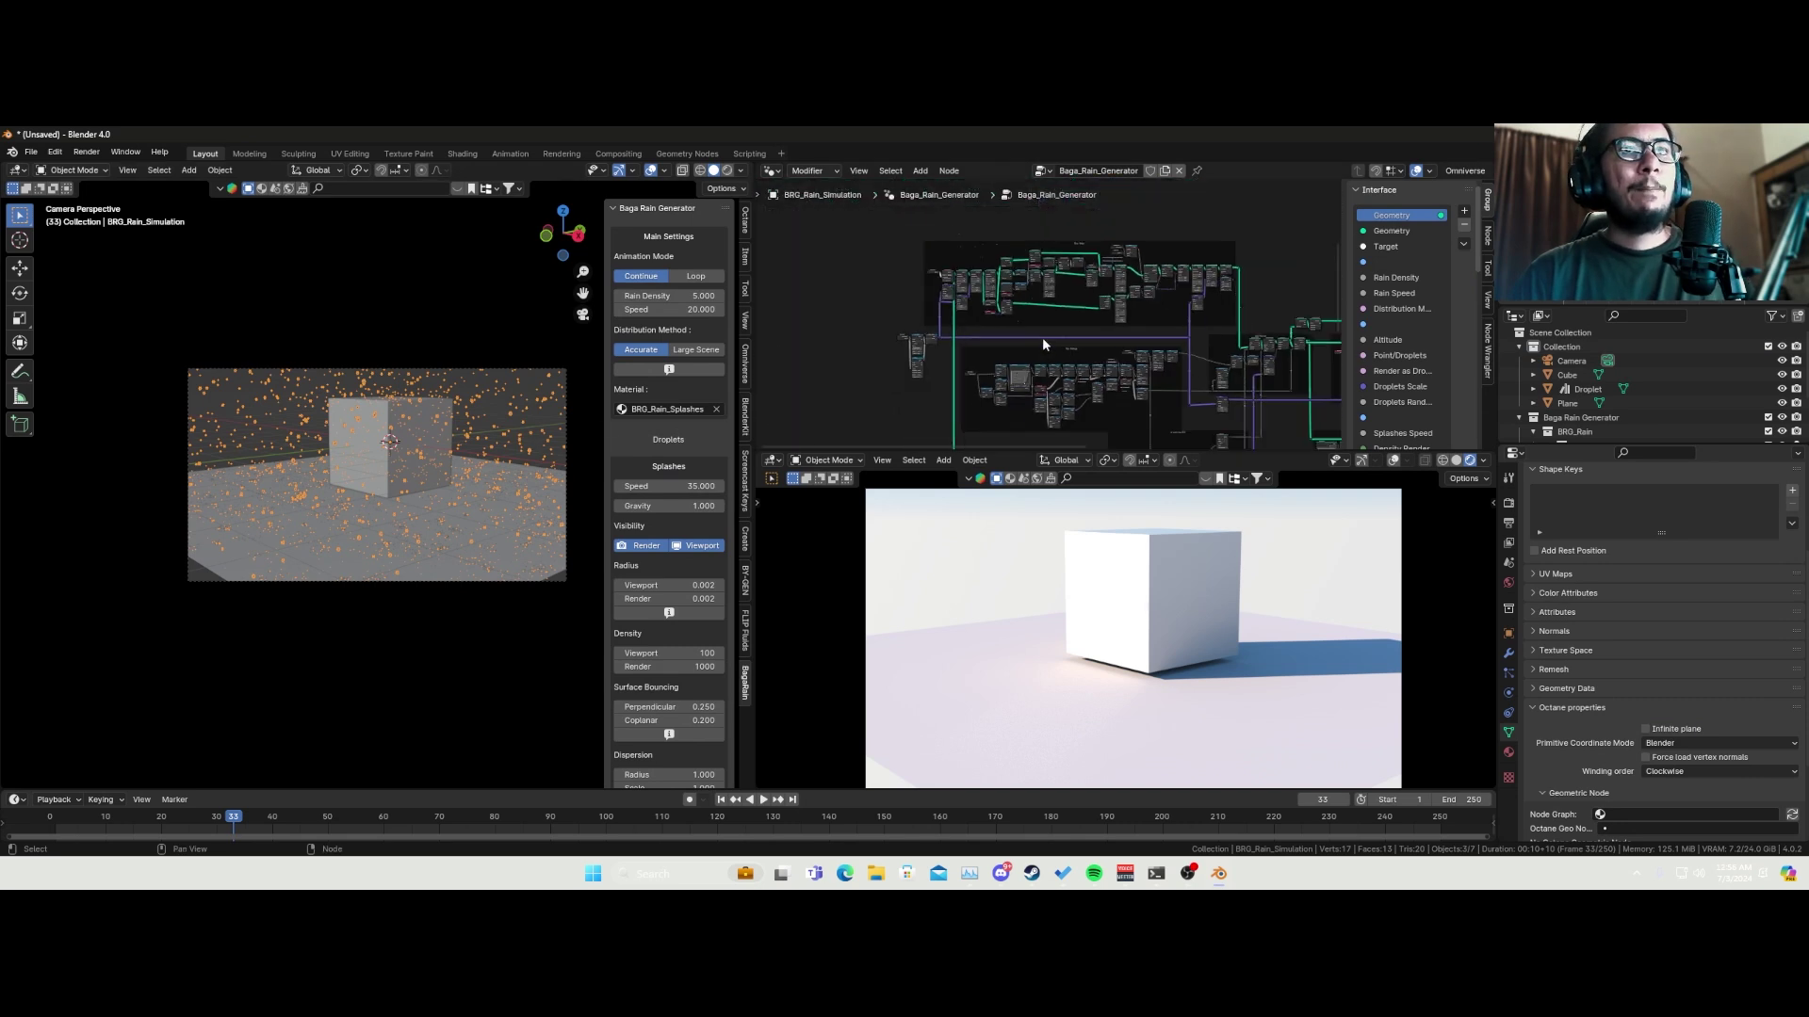
{"action": "scroll", "coordinate": [1234, 301], "scroll_direction": "up", "scroll_amount": 3}
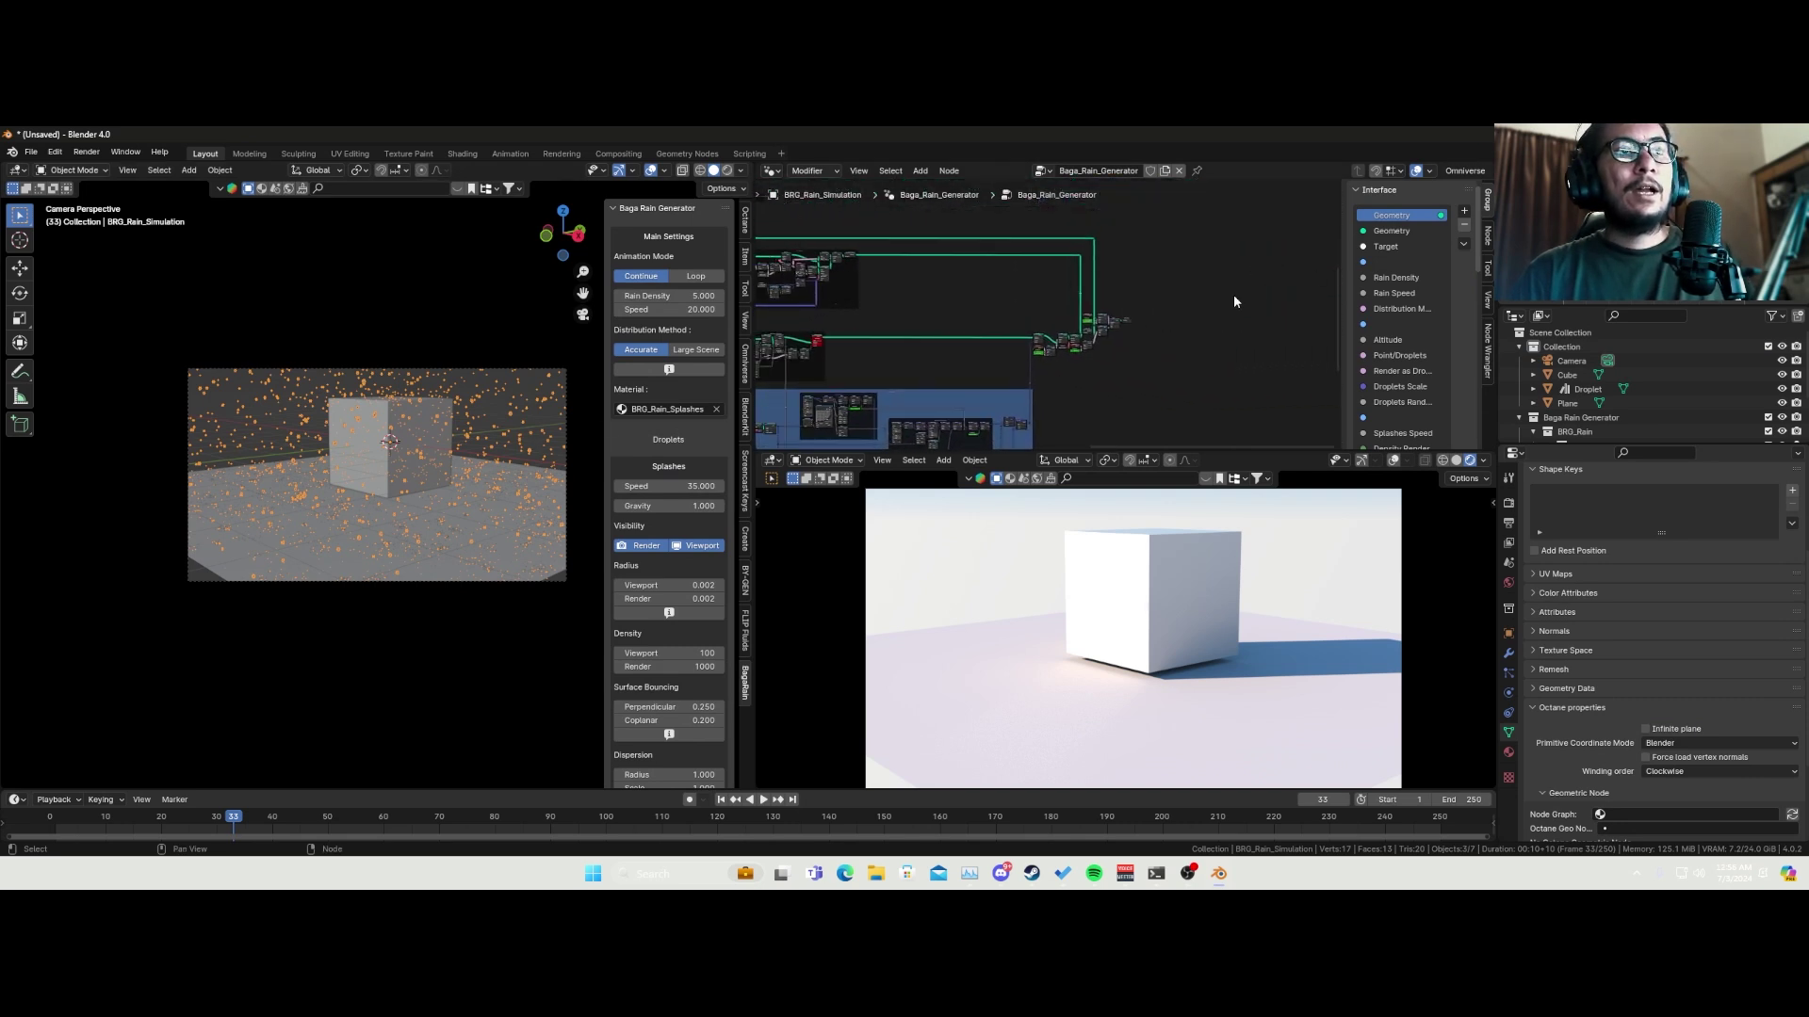
{"action": "scroll", "coordinate": [1234, 302], "scroll_direction": "up", "scroll_amount": 5}
{"action": "middle_click_drag", "start_coordinate": [1131, 311], "coordinate": [1170, 260]}
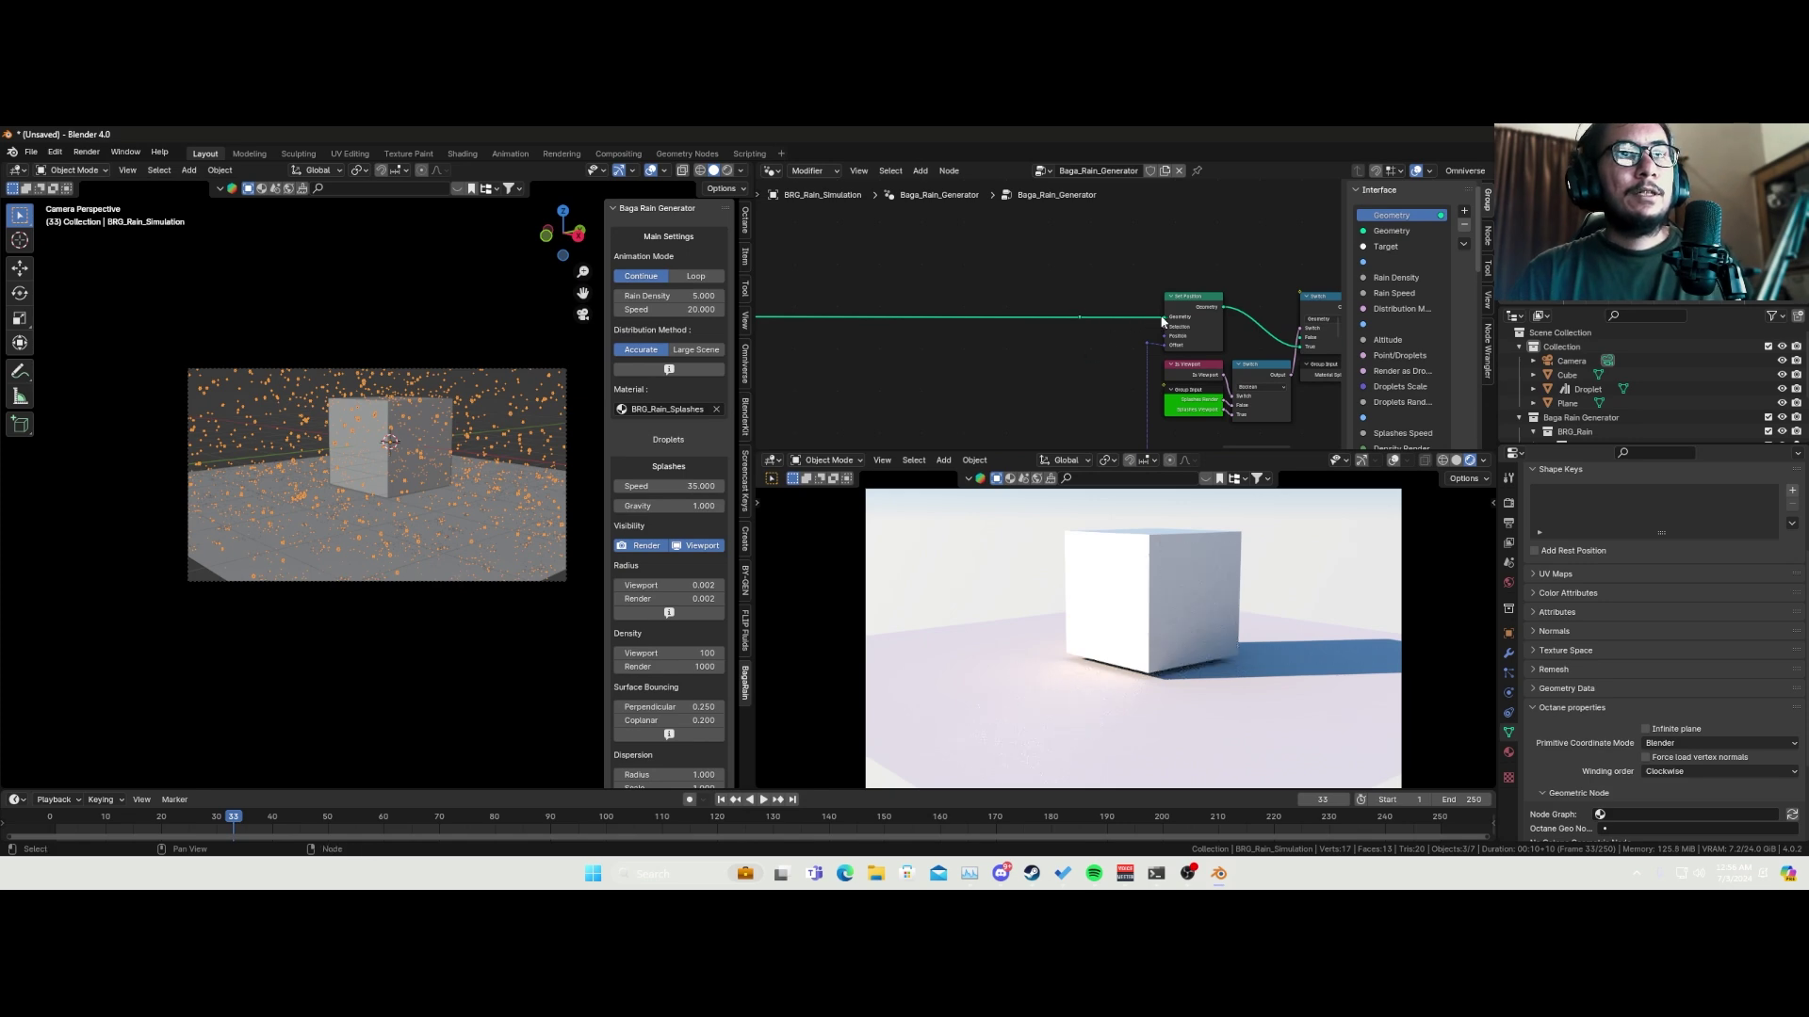
{"action": "left_click_drag", "start_coordinate": [1165, 317], "coordinate": [1083, 353]}
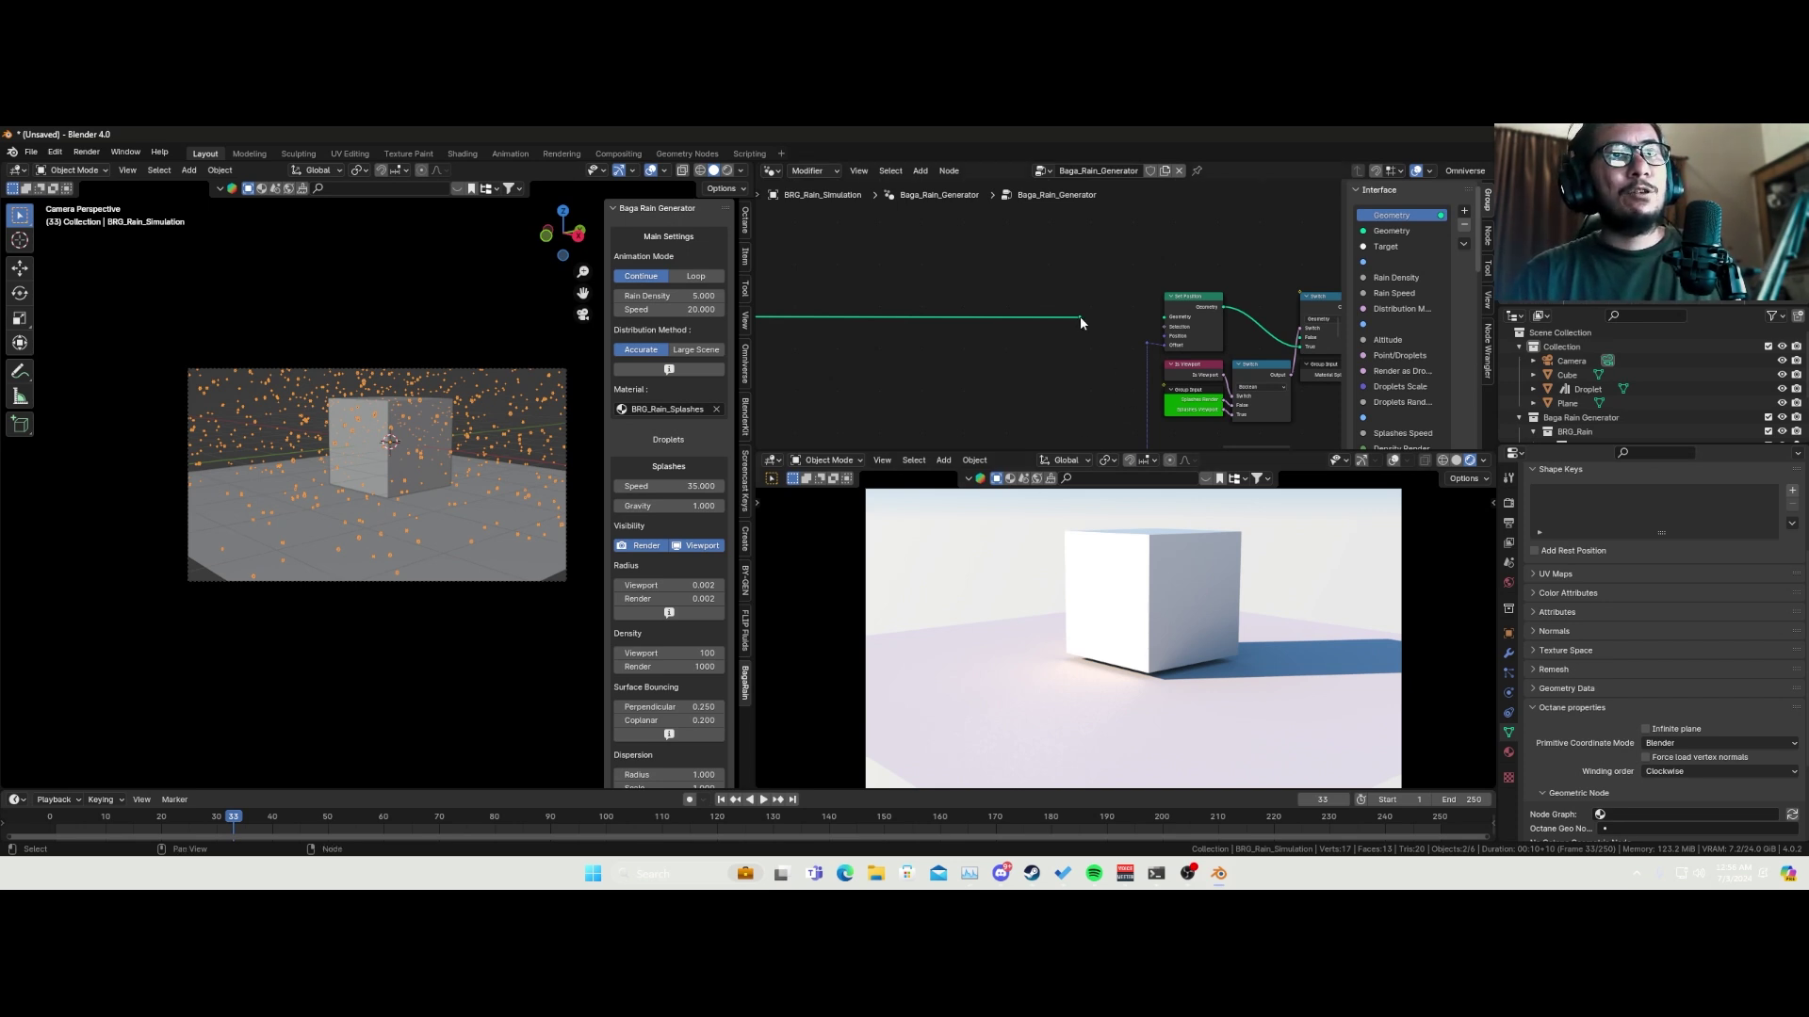
{"action": "left_click_drag", "start_coordinate": [1080, 315], "coordinate": [1166, 318]}
{"action": "scroll", "coordinate": [1107, 350], "scroll_direction": "down", "scroll_amount": 4}
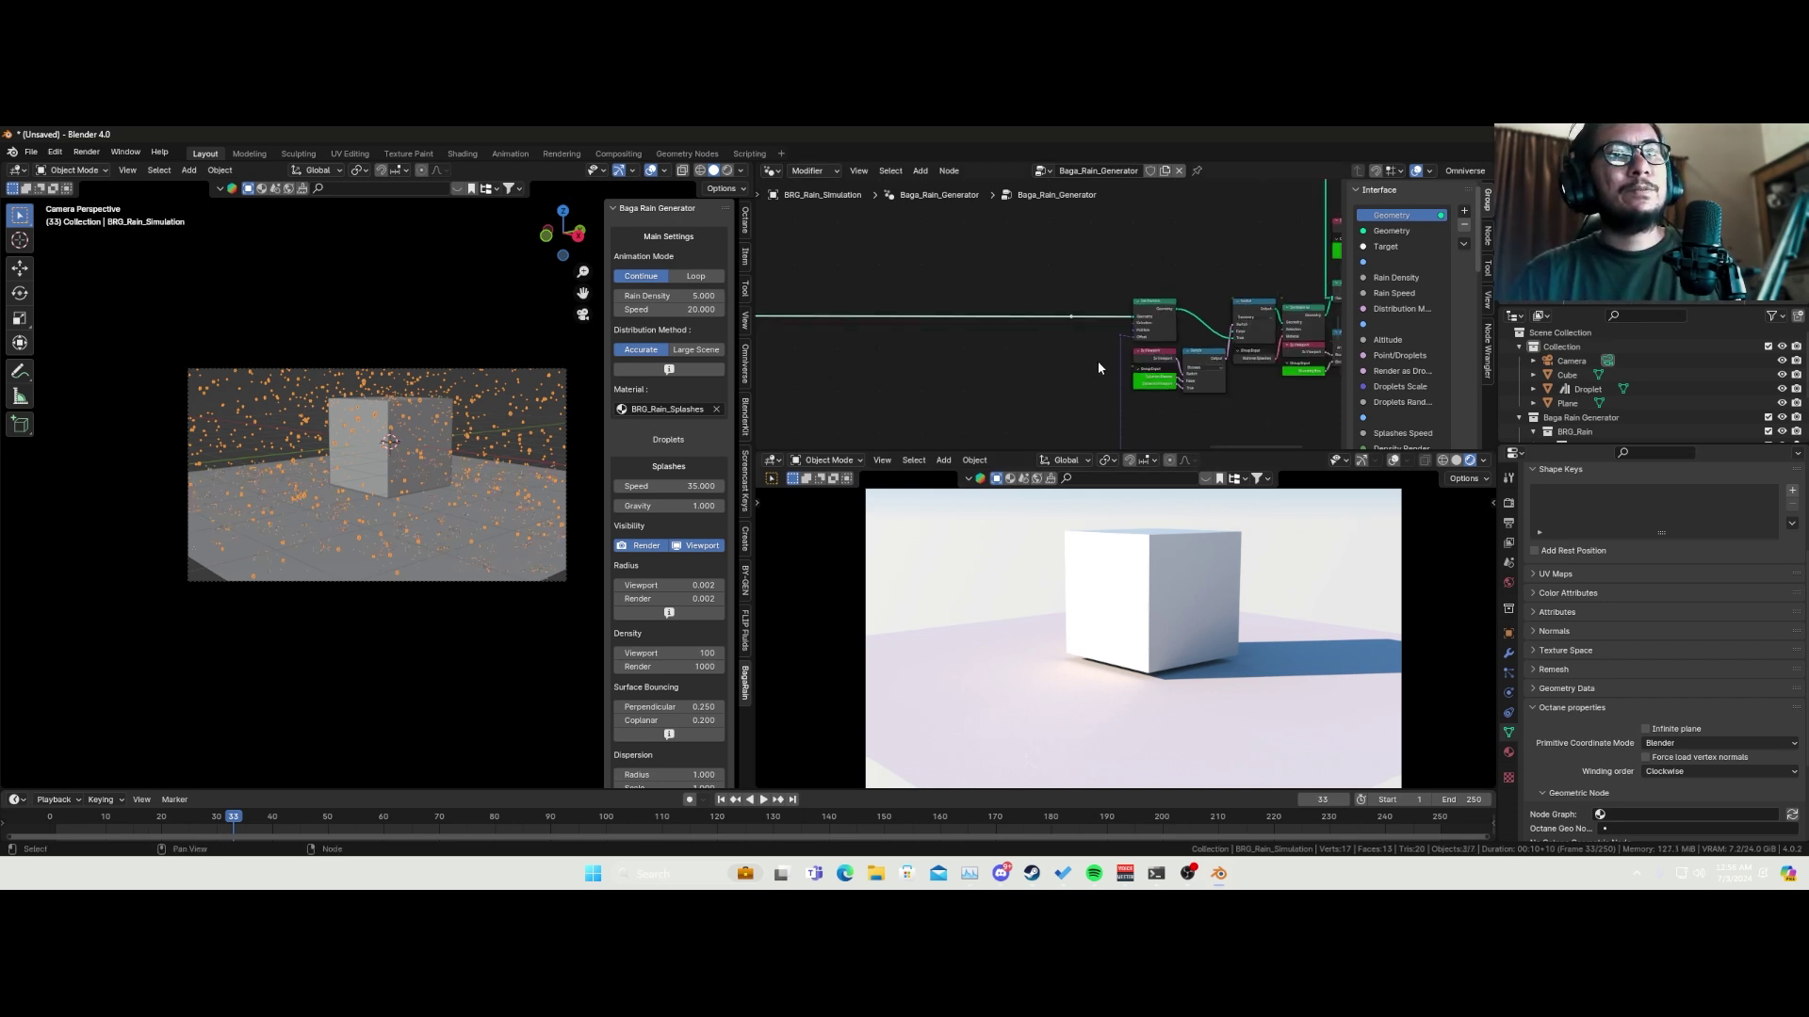
- Add an Ico Sphere mesh with Subdivisions set to 1
{"action": "middle_click_drag", "start_coordinate": [471, 565], "coordinate": [510, 552]}
{"action": "key", "text": "shift+a"}
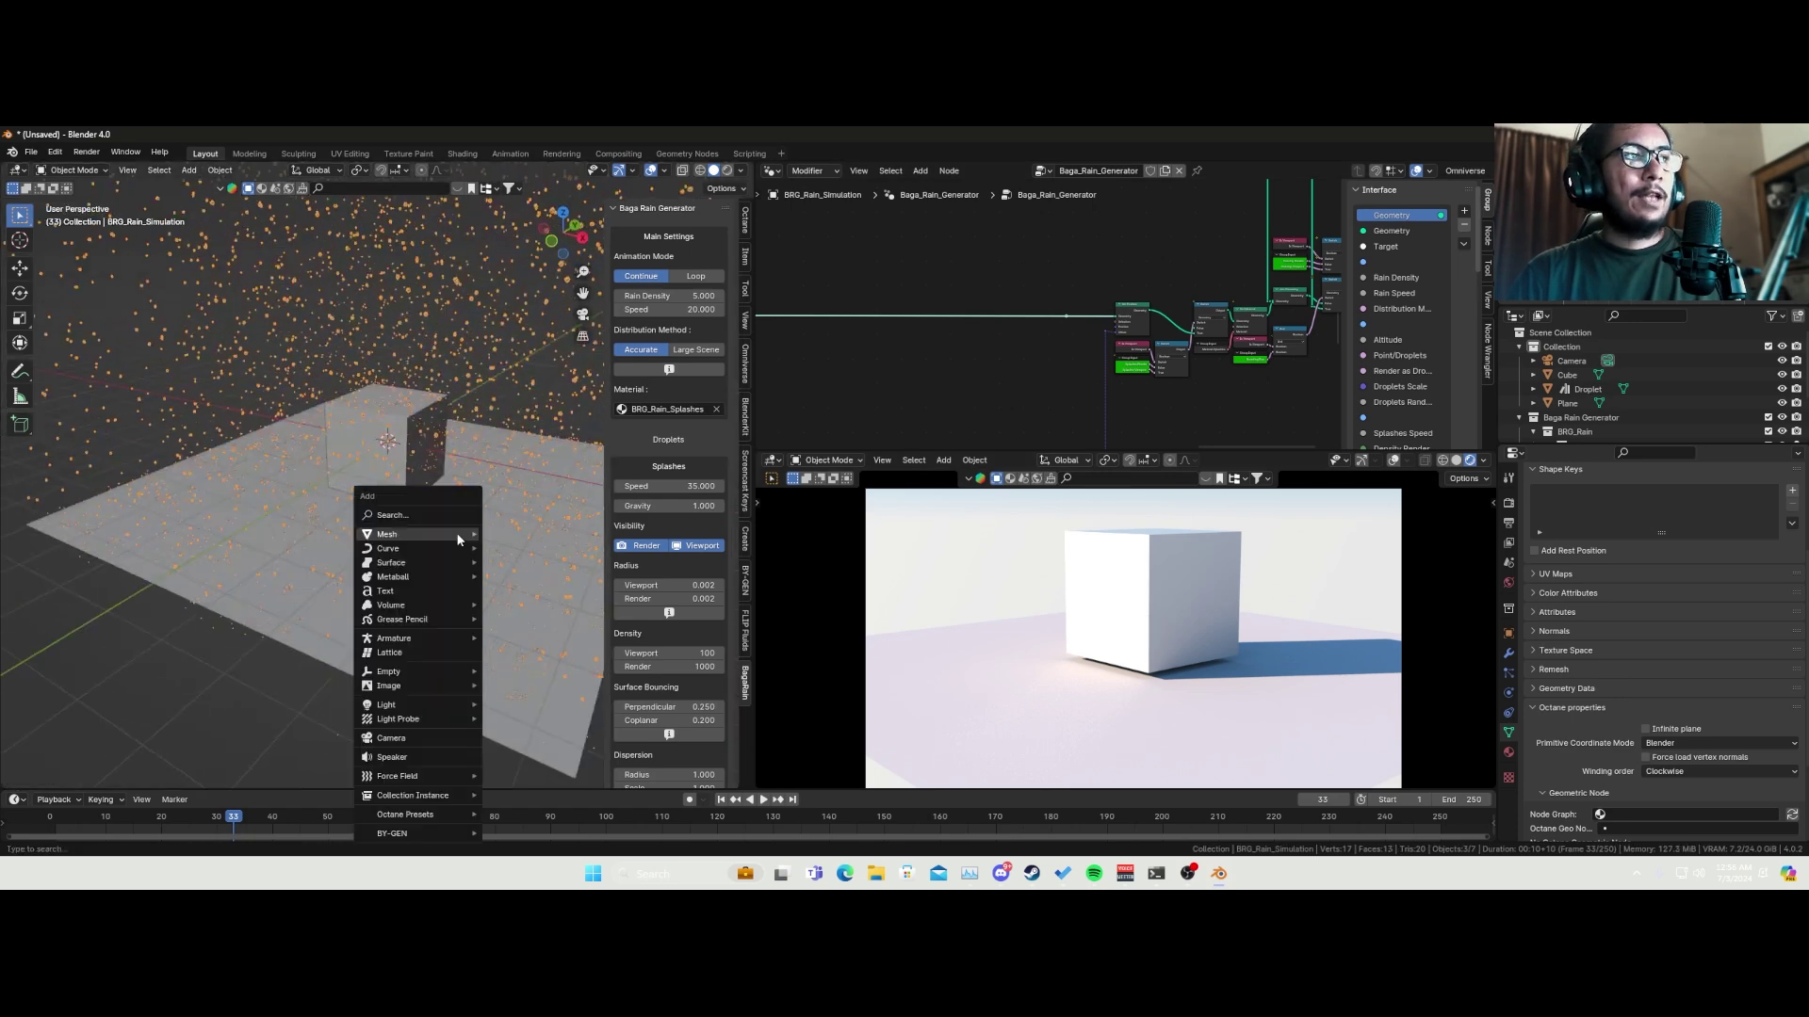
{"action": "mouse_move", "coordinate": [465, 535]}
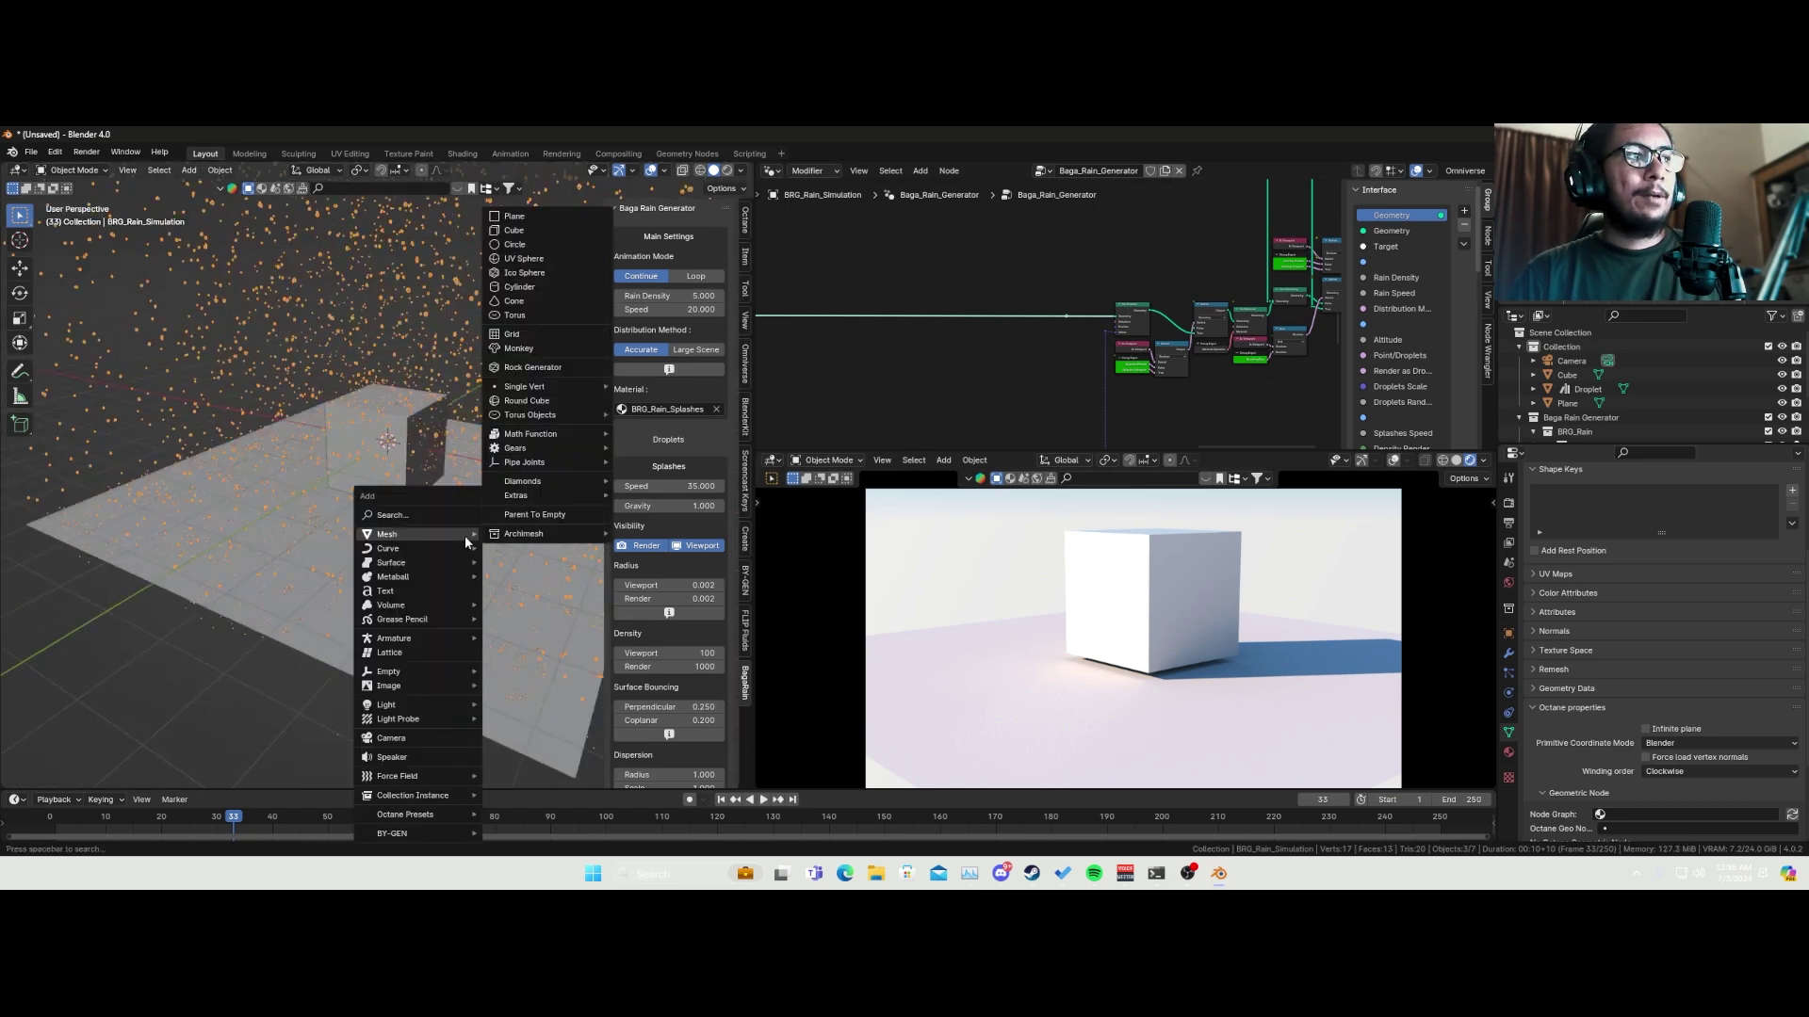
{"action": "left_click", "coordinate": [524, 273]}
{"action": "left_click", "coordinate": [53, 776]}
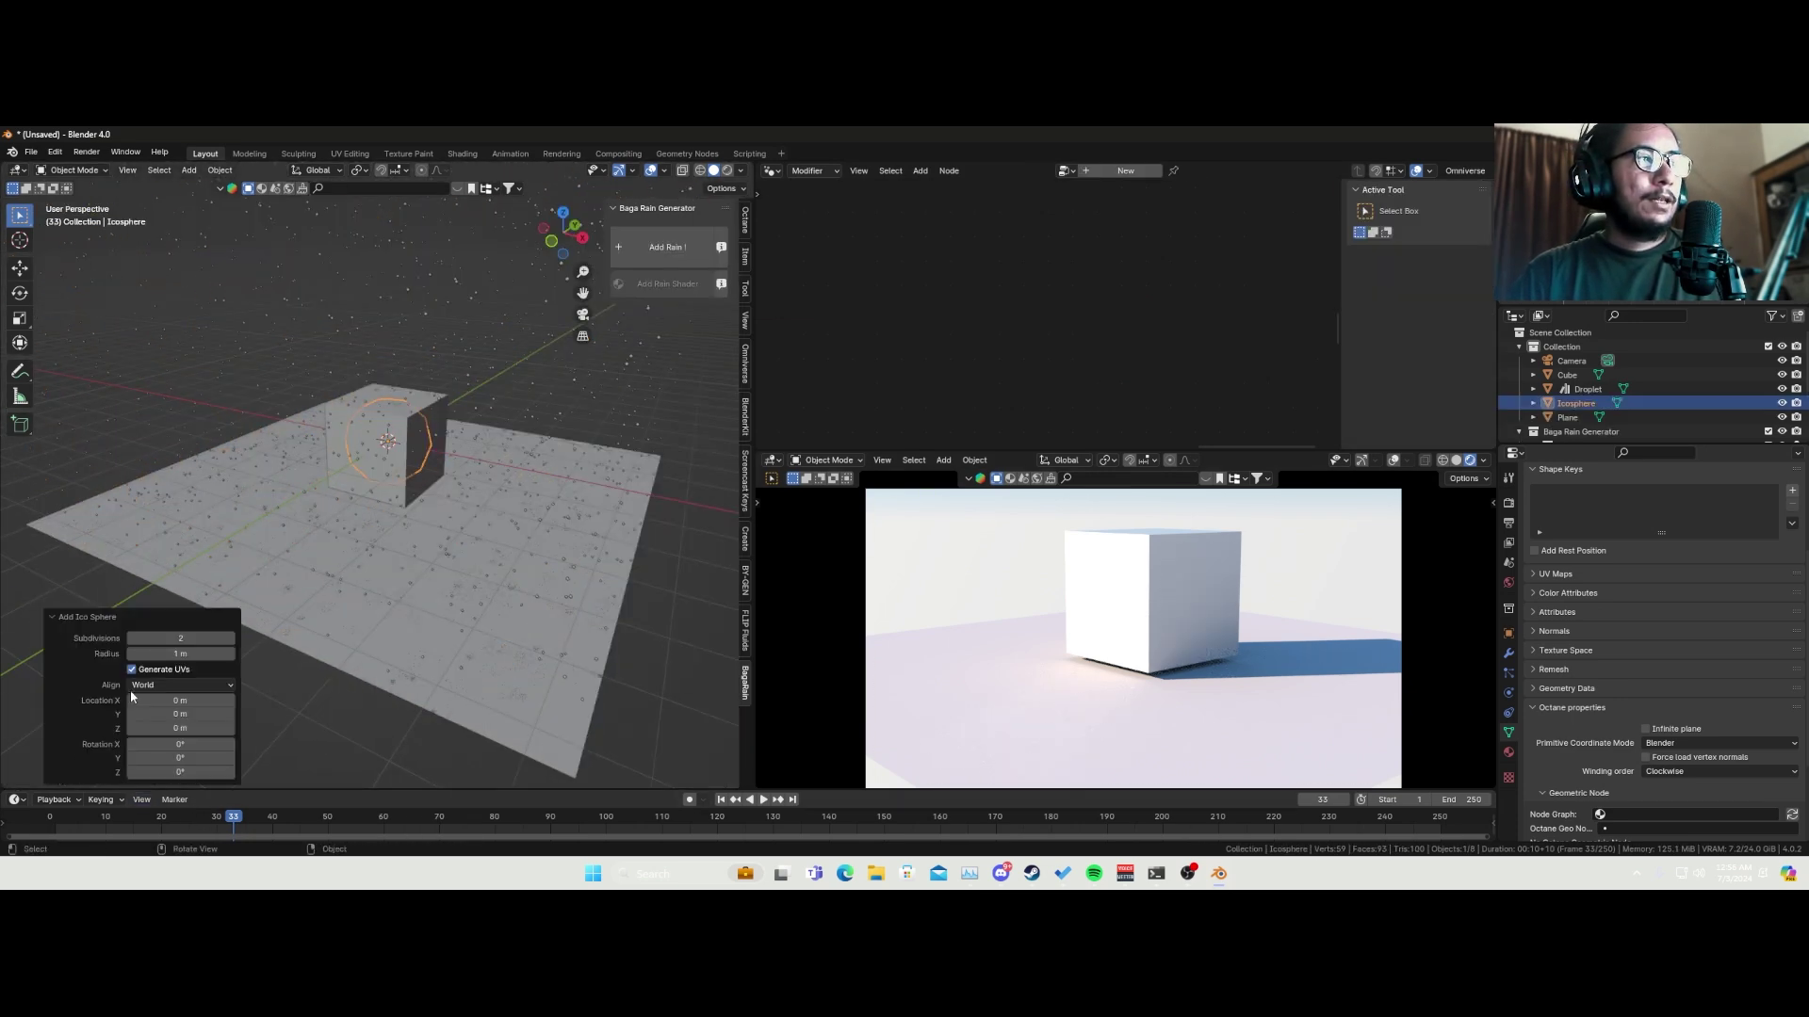
{"action": "left_click", "coordinate": [132, 639]}
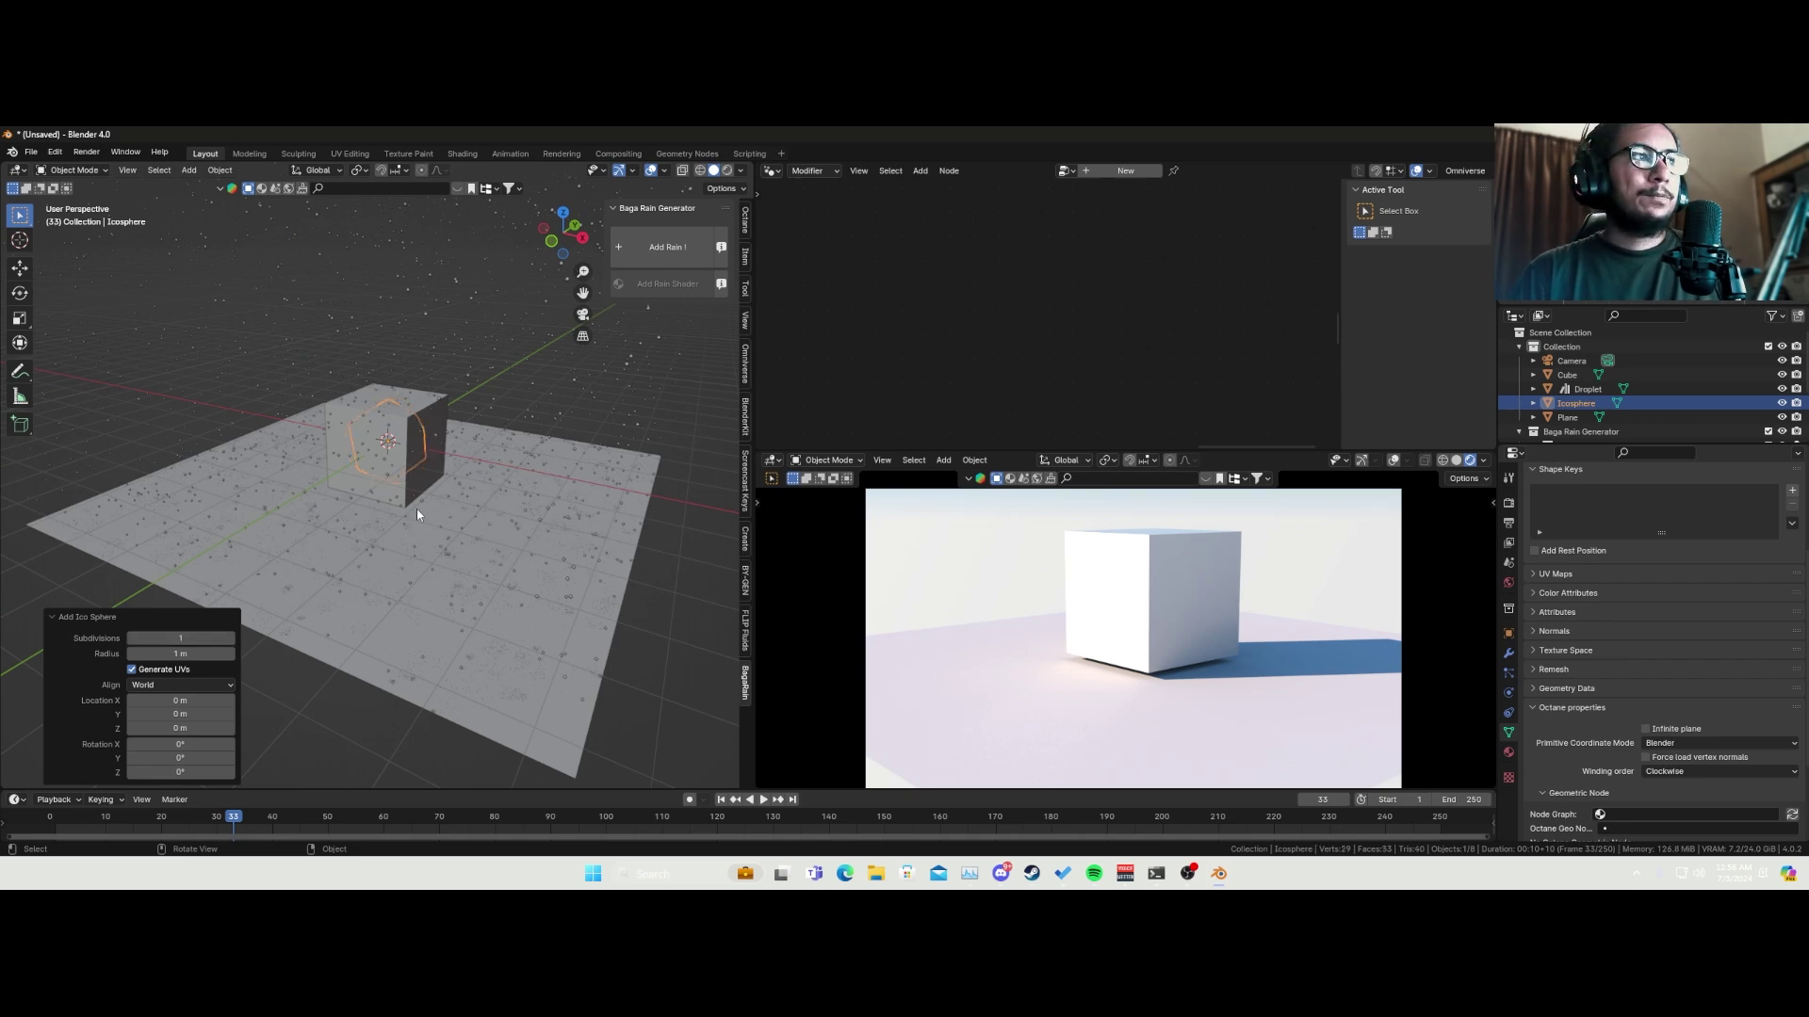
- Raise the icosphere about 2.24 m along Z and scale it to 0.12
{"action": "key", "text": "g"}
{"action": "key", "text": "z"}
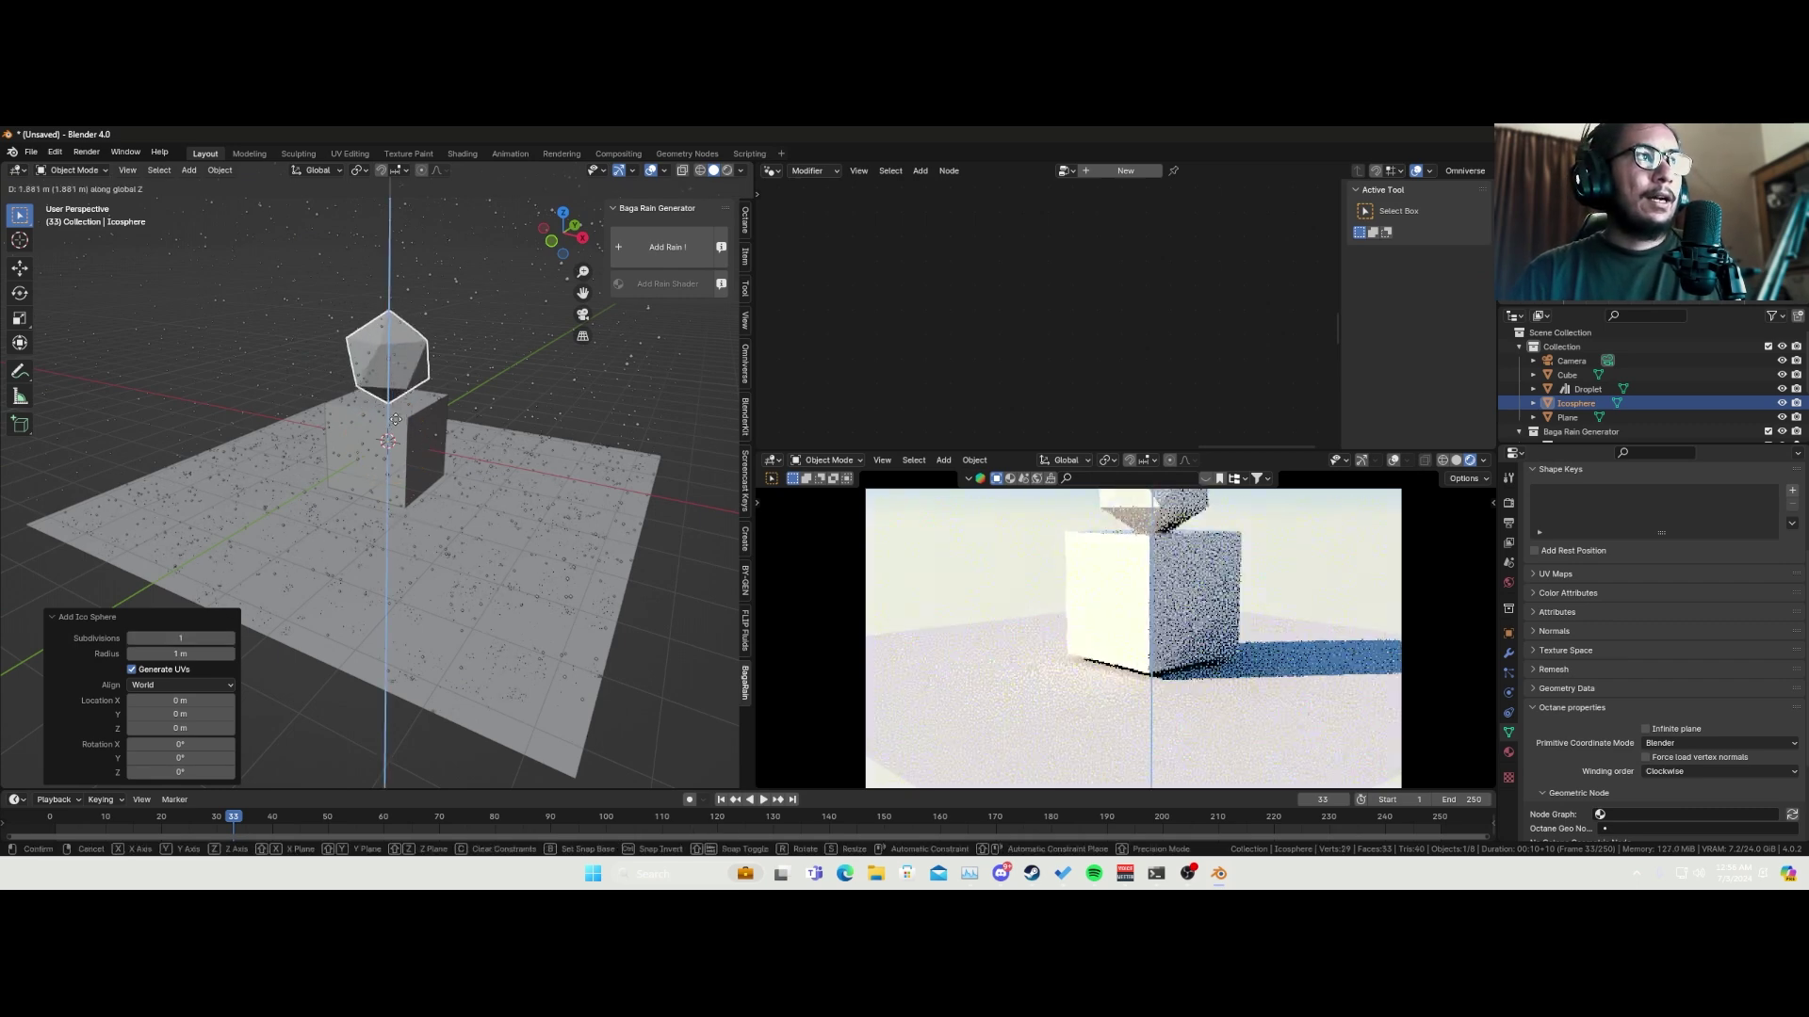
{"action": "left_click", "coordinate": [395, 405]}
{"action": "type", "text": "s.12"}
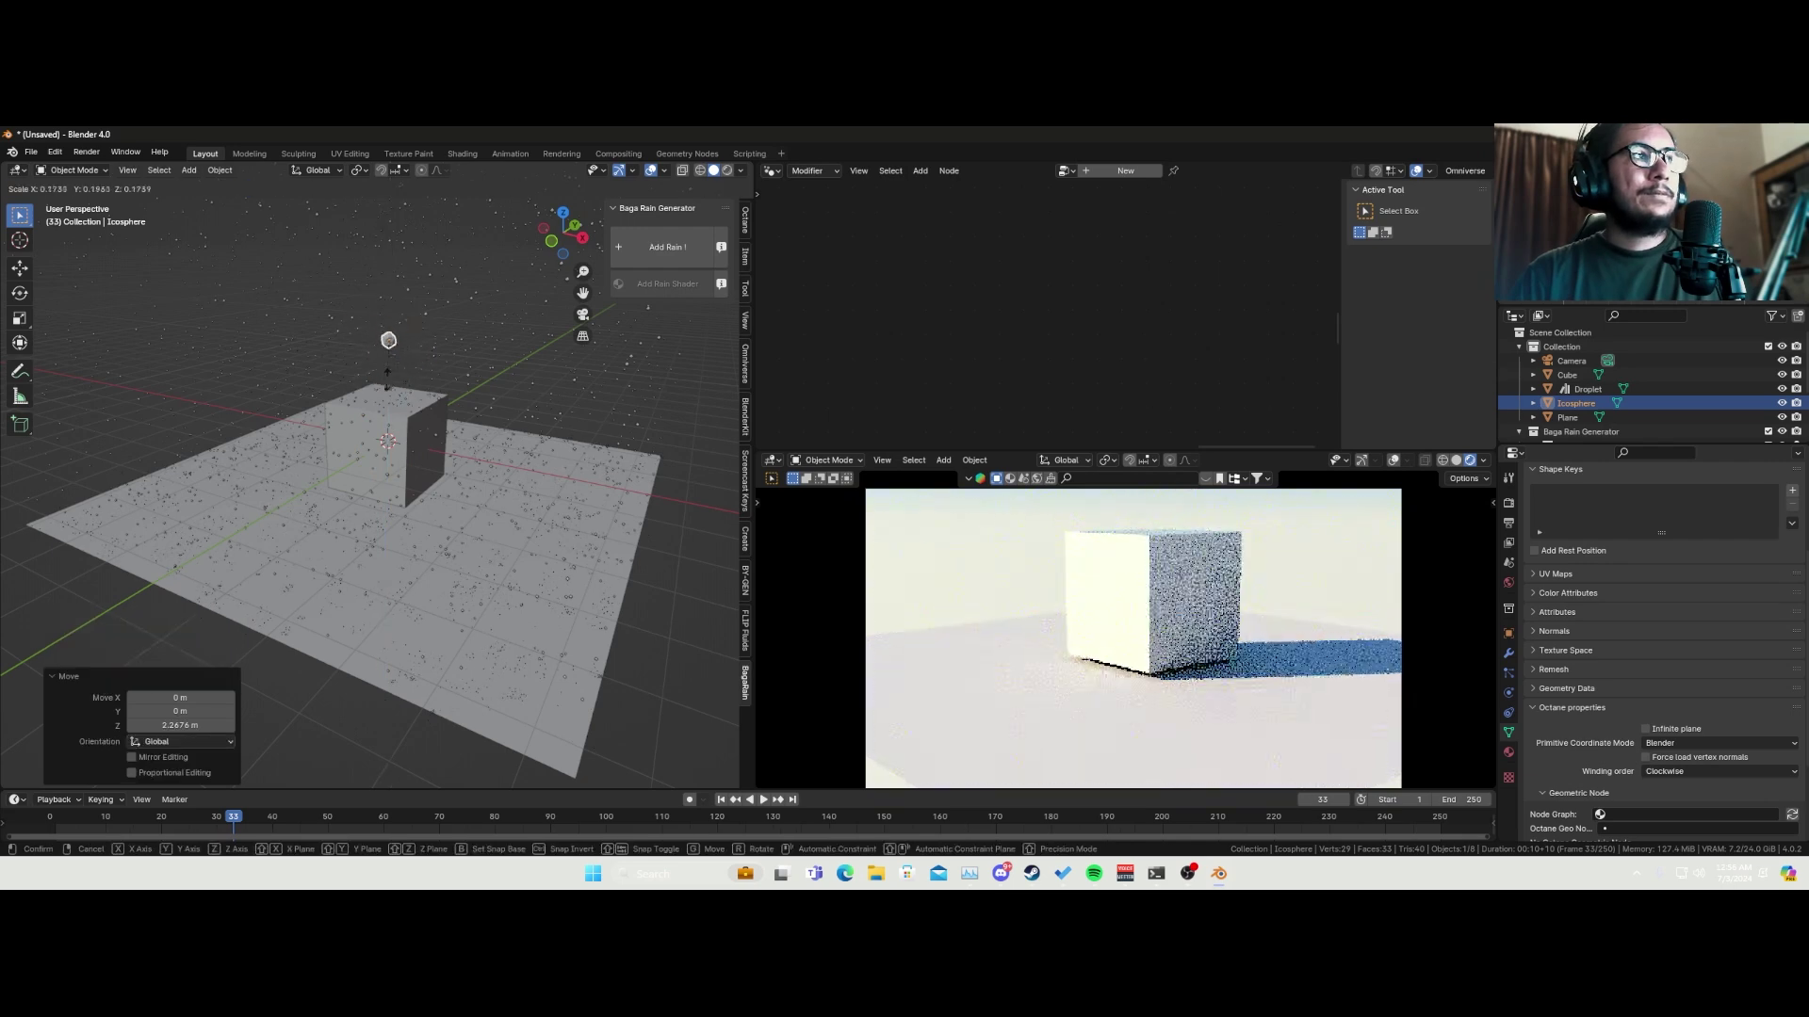
{"action": "key", "text": "Return"}
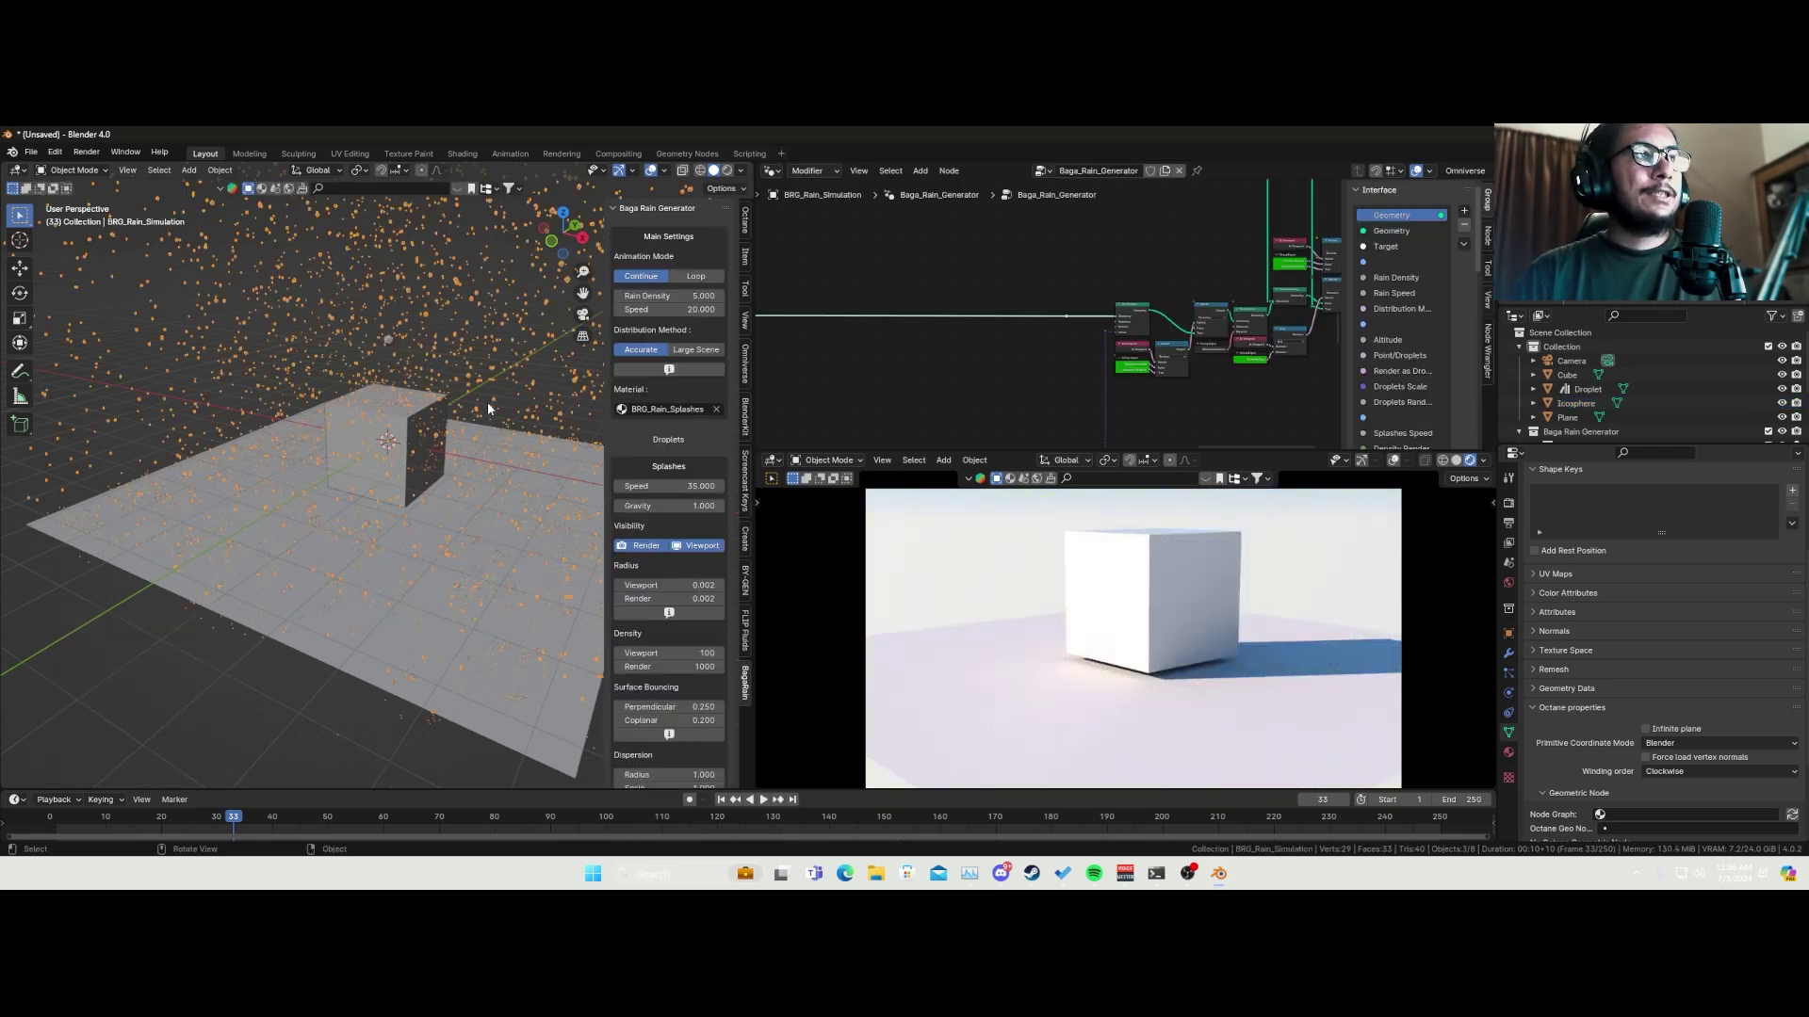
- Move the Set Position node left to make room in the node tree
{"action": "scroll", "coordinate": [362, 345], "scroll_direction": "up", "scroll_amount": 6}
{"action": "mouse_move", "coordinate": [379, 508]}
{"action": "middle_mouse_down"}
{"action": "mouse_move", "coordinate": [400, 391]}
{"action": "mouse_move", "coordinate": [370, 538]}
{"action": "middle_mouse_up"}
{"action": "scroll", "coordinate": [370, 538], "scroll_direction": "up", "scroll_amount": 3}
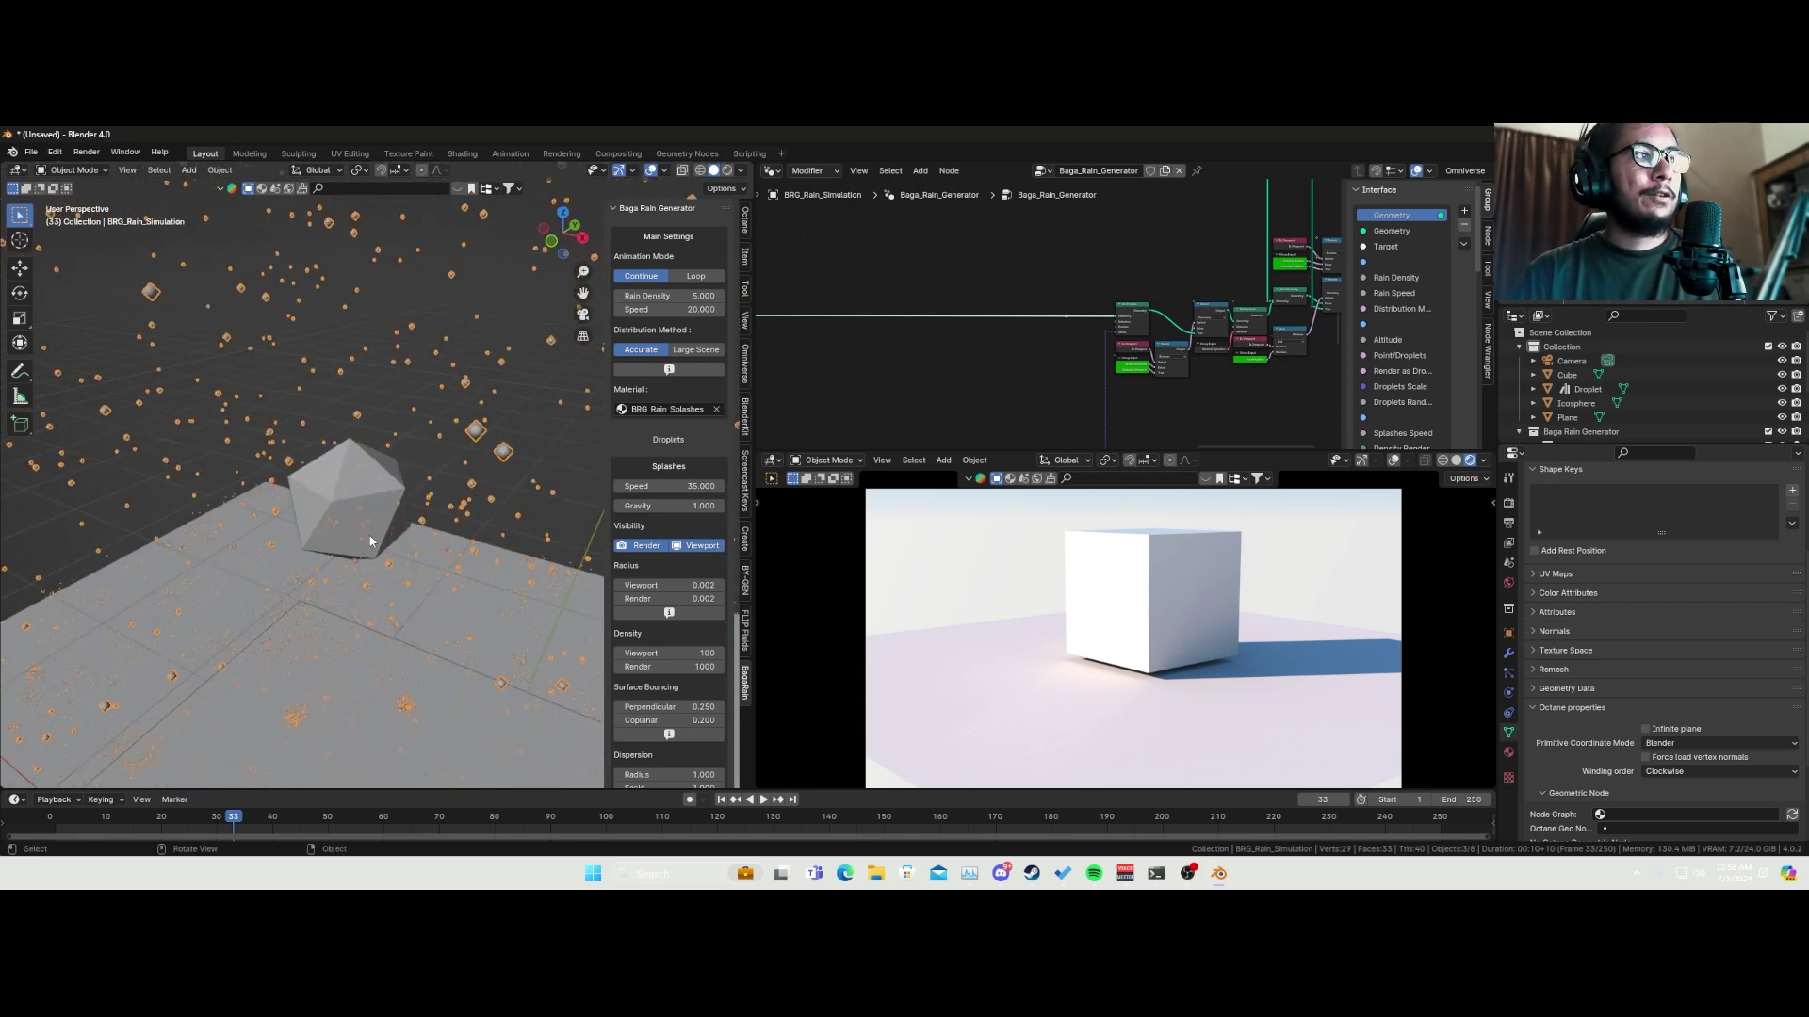
{"action": "scroll", "coordinate": [1076, 322], "scroll_direction": "up", "scroll_amount": 4}
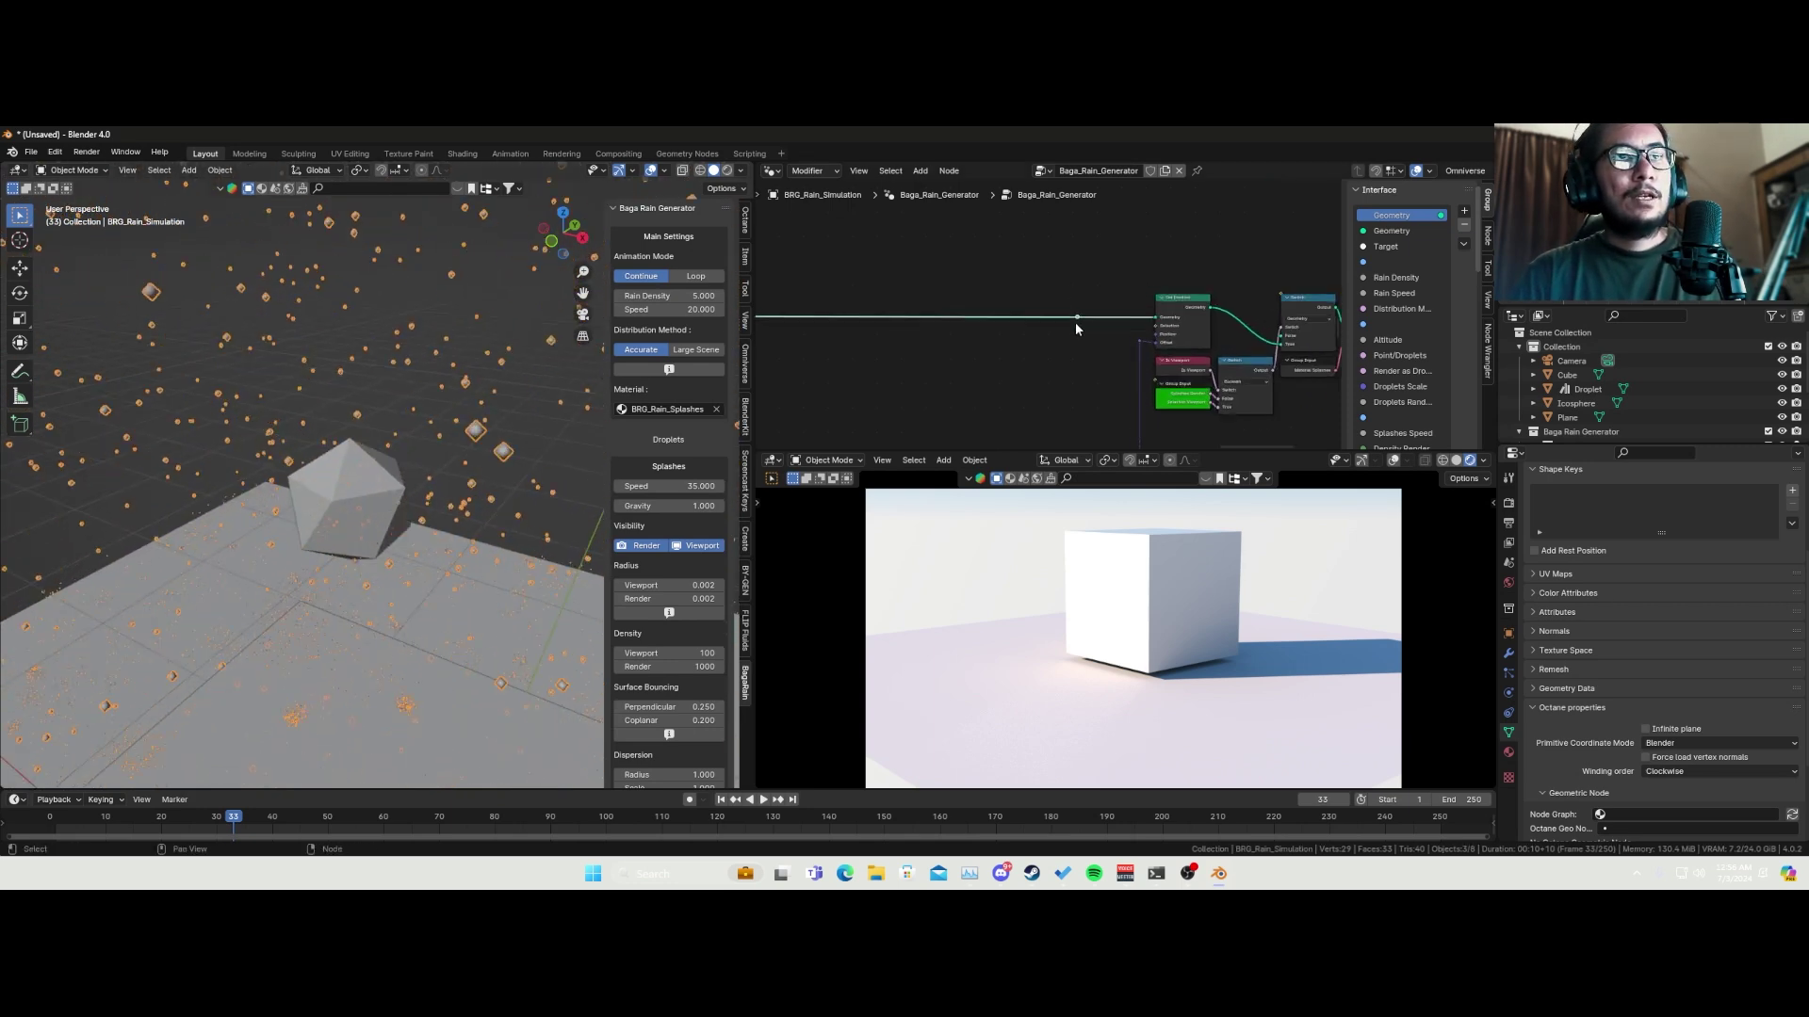
{"action": "left_click_drag", "start_coordinate": [1083, 318], "coordinate": [1013, 286]}
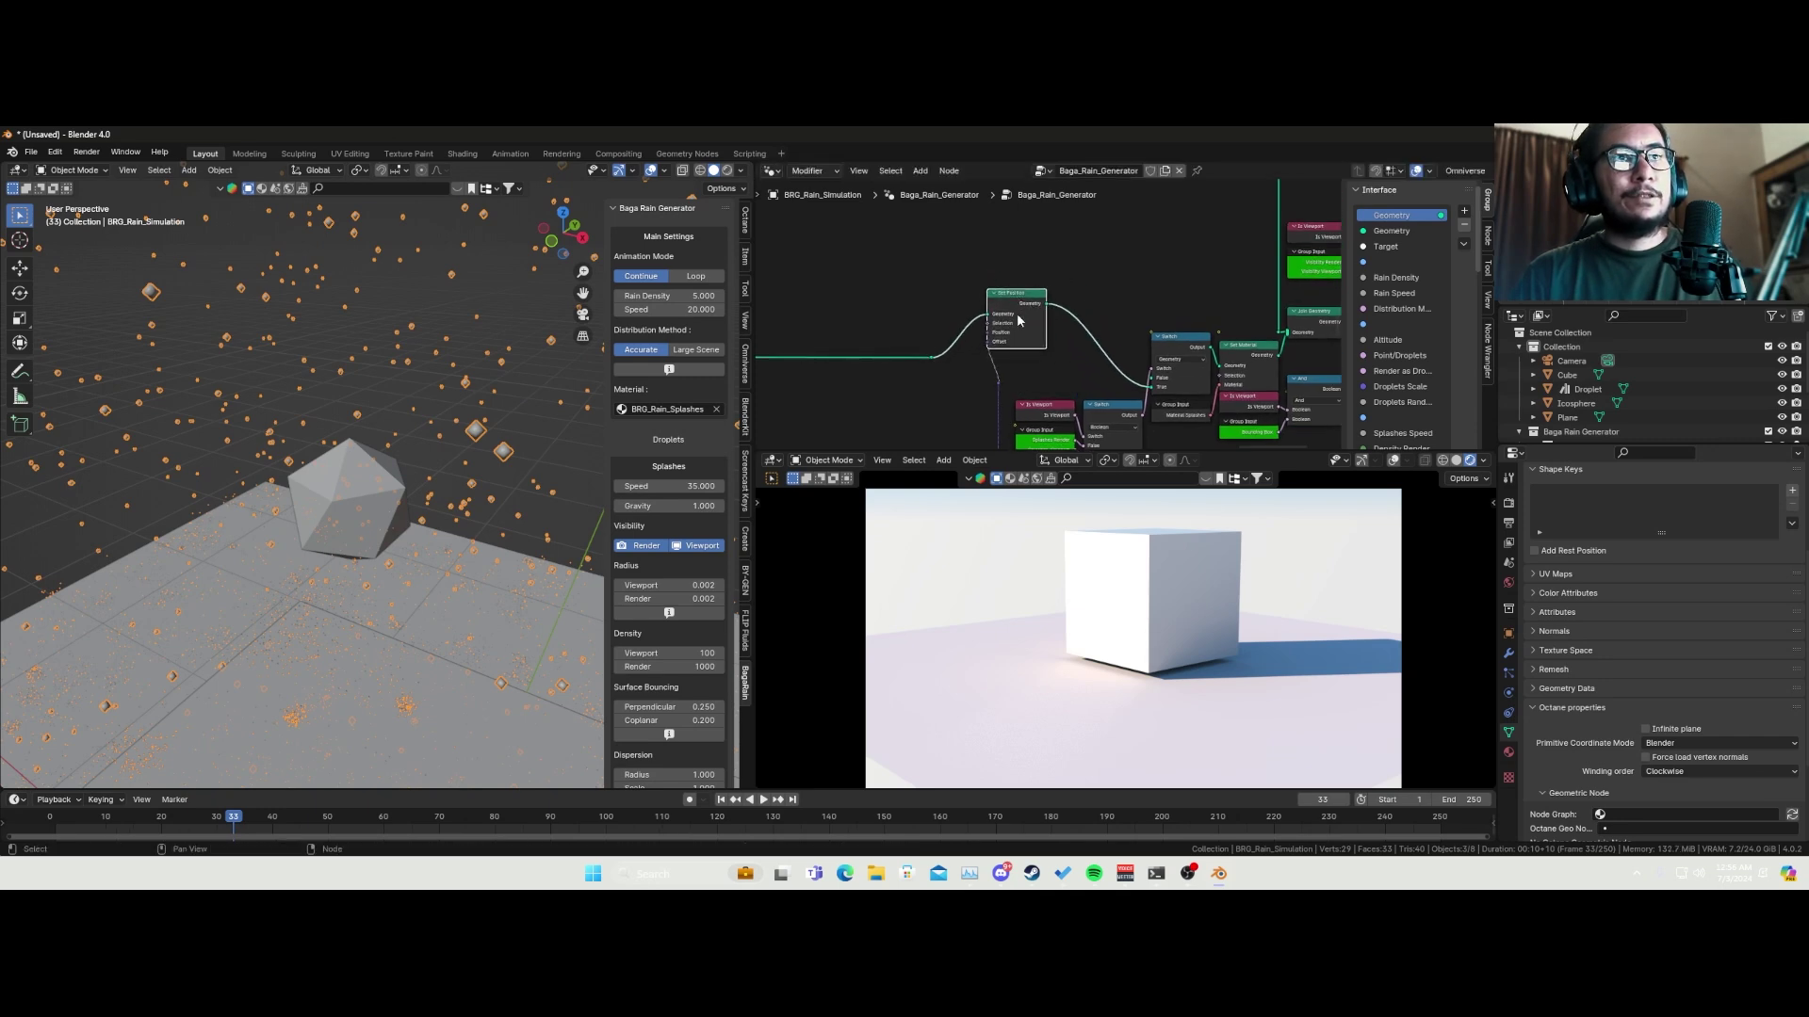
{"action": "scroll", "coordinate": [1083, 349], "scroll_direction": "up", "scroll_amount": 1}
- Insert an Instance on Points node after Set Position via node search
{"action": "key", "text": "shift+a"}
{"action": "left_click", "coordinate": [1082, 349]}
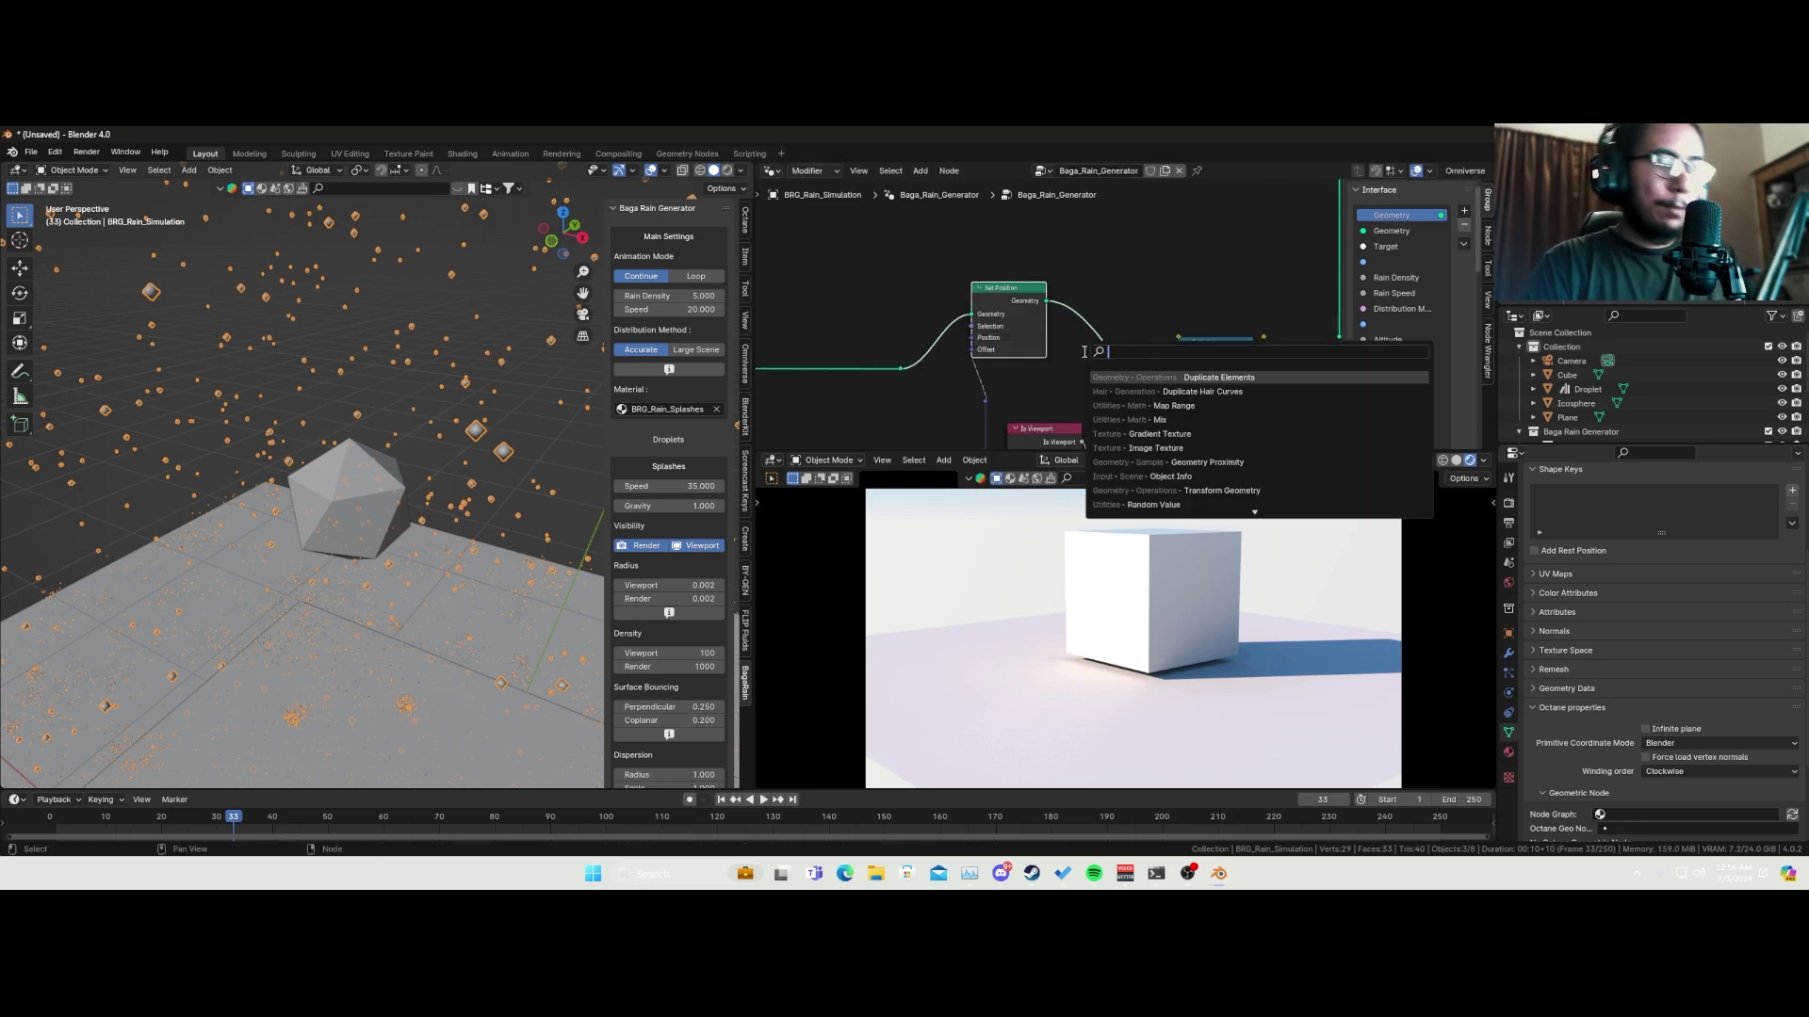
{"action": "type", "text": "ins"}
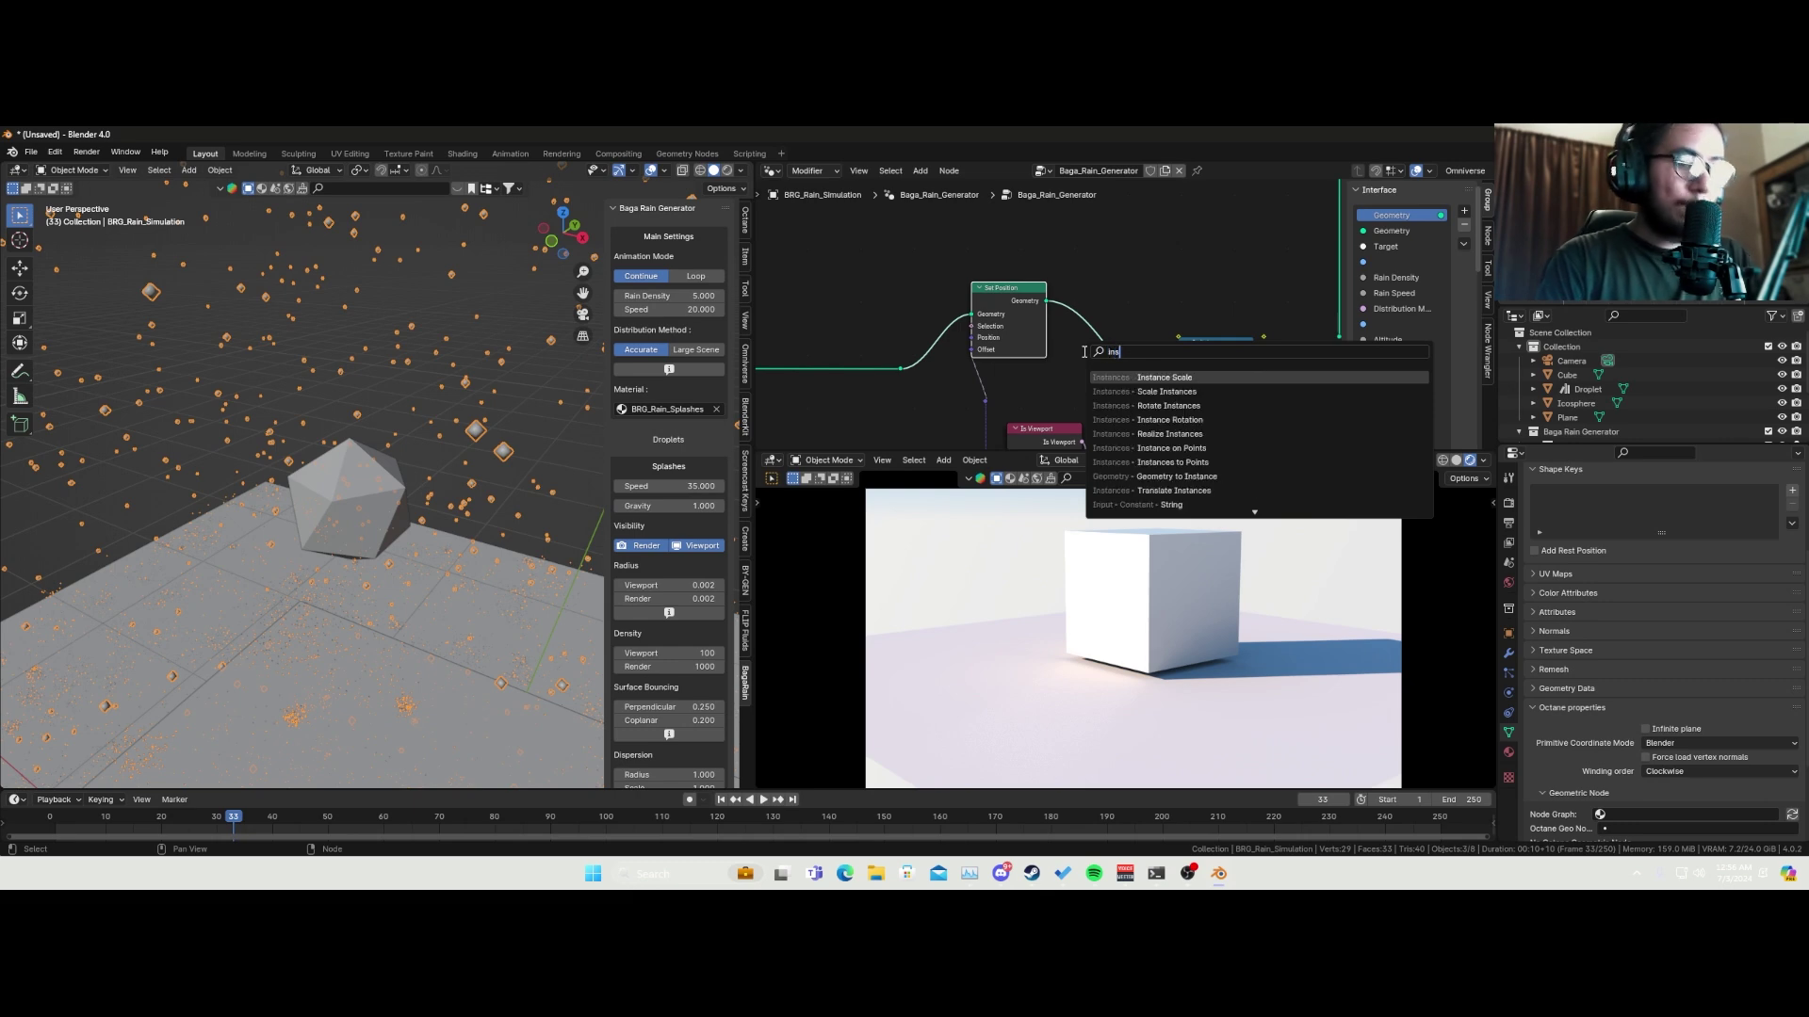
{"action": "type", "text": "c"}
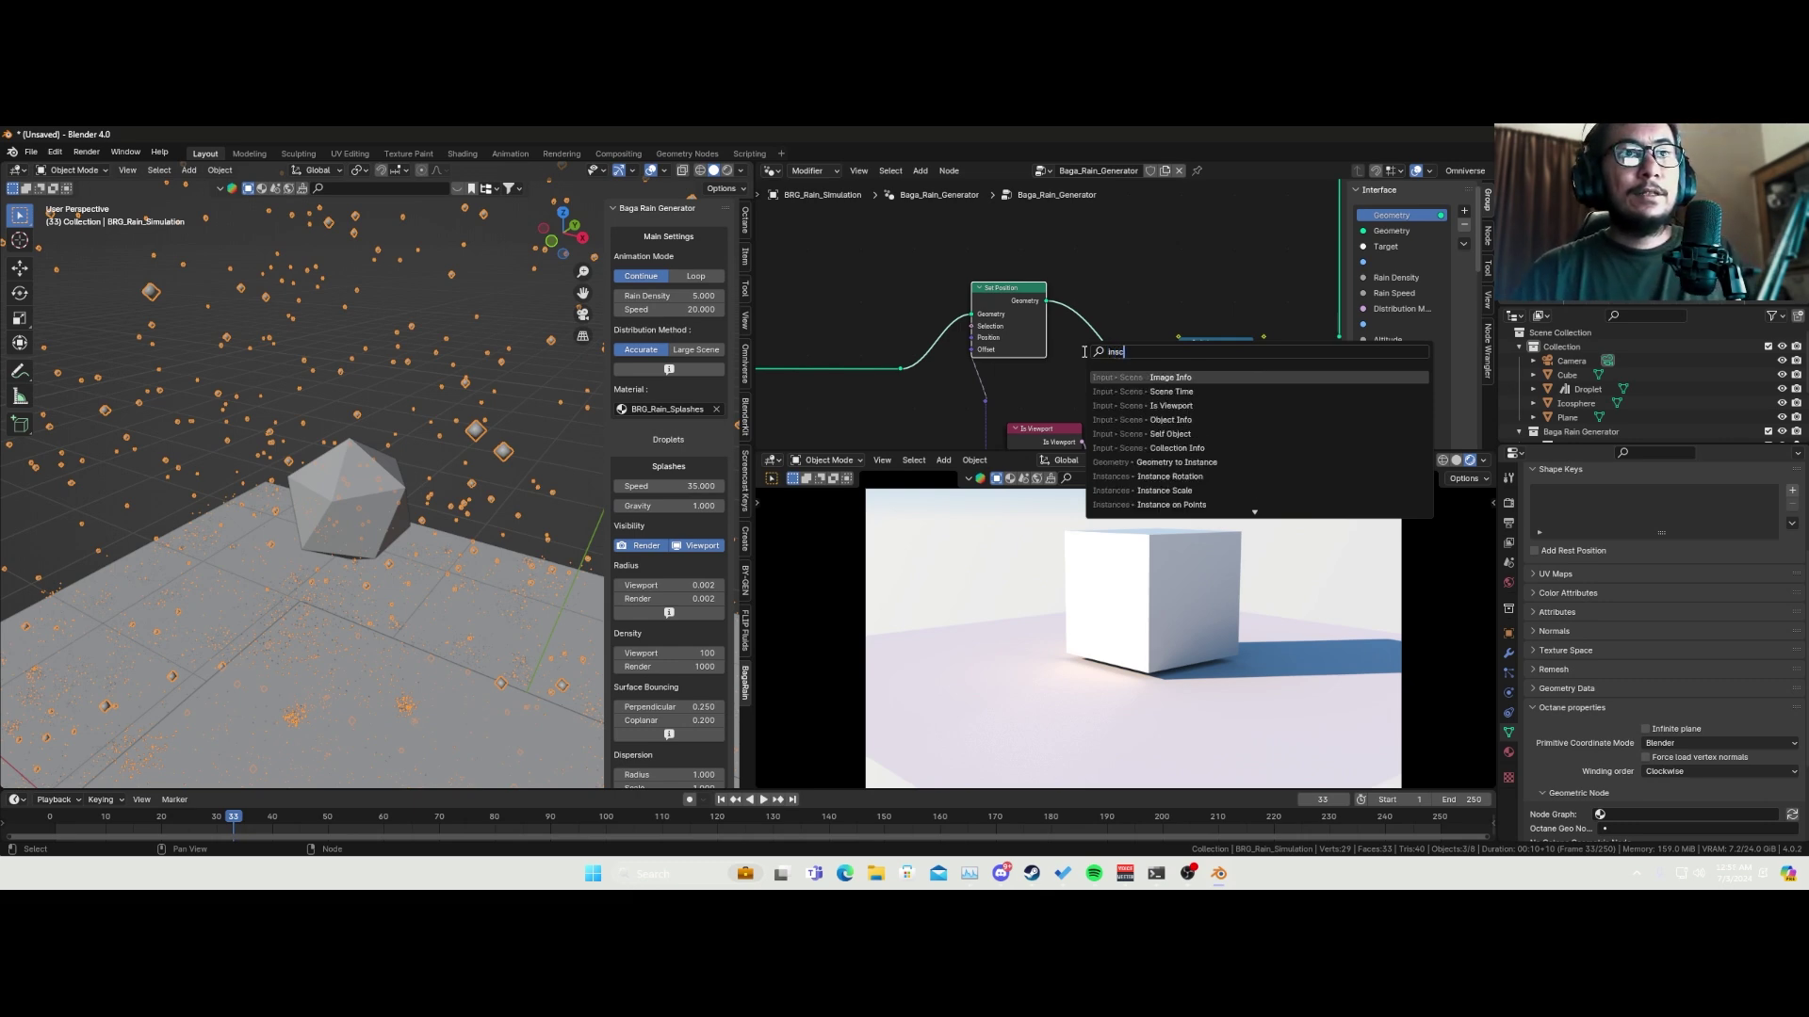
{"action": "key", "text": "BackSpace"}
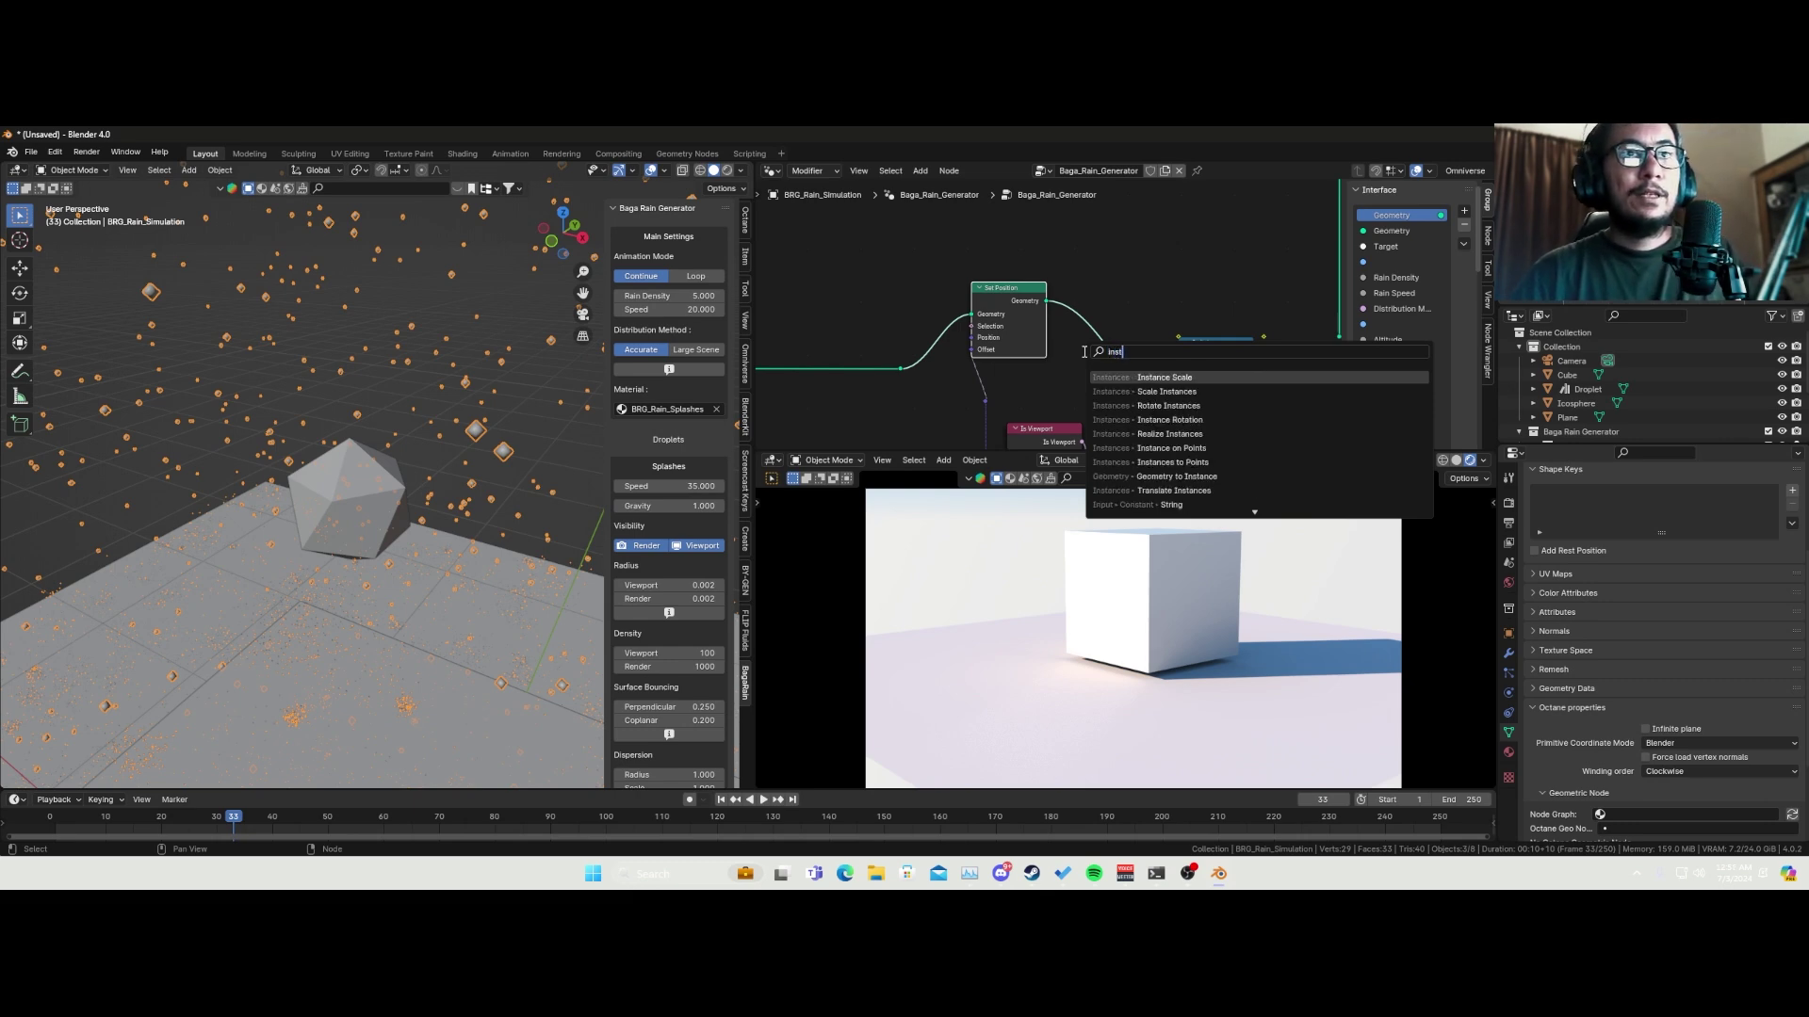
{"action": "left_click", "coordinate": [1182, 449]}
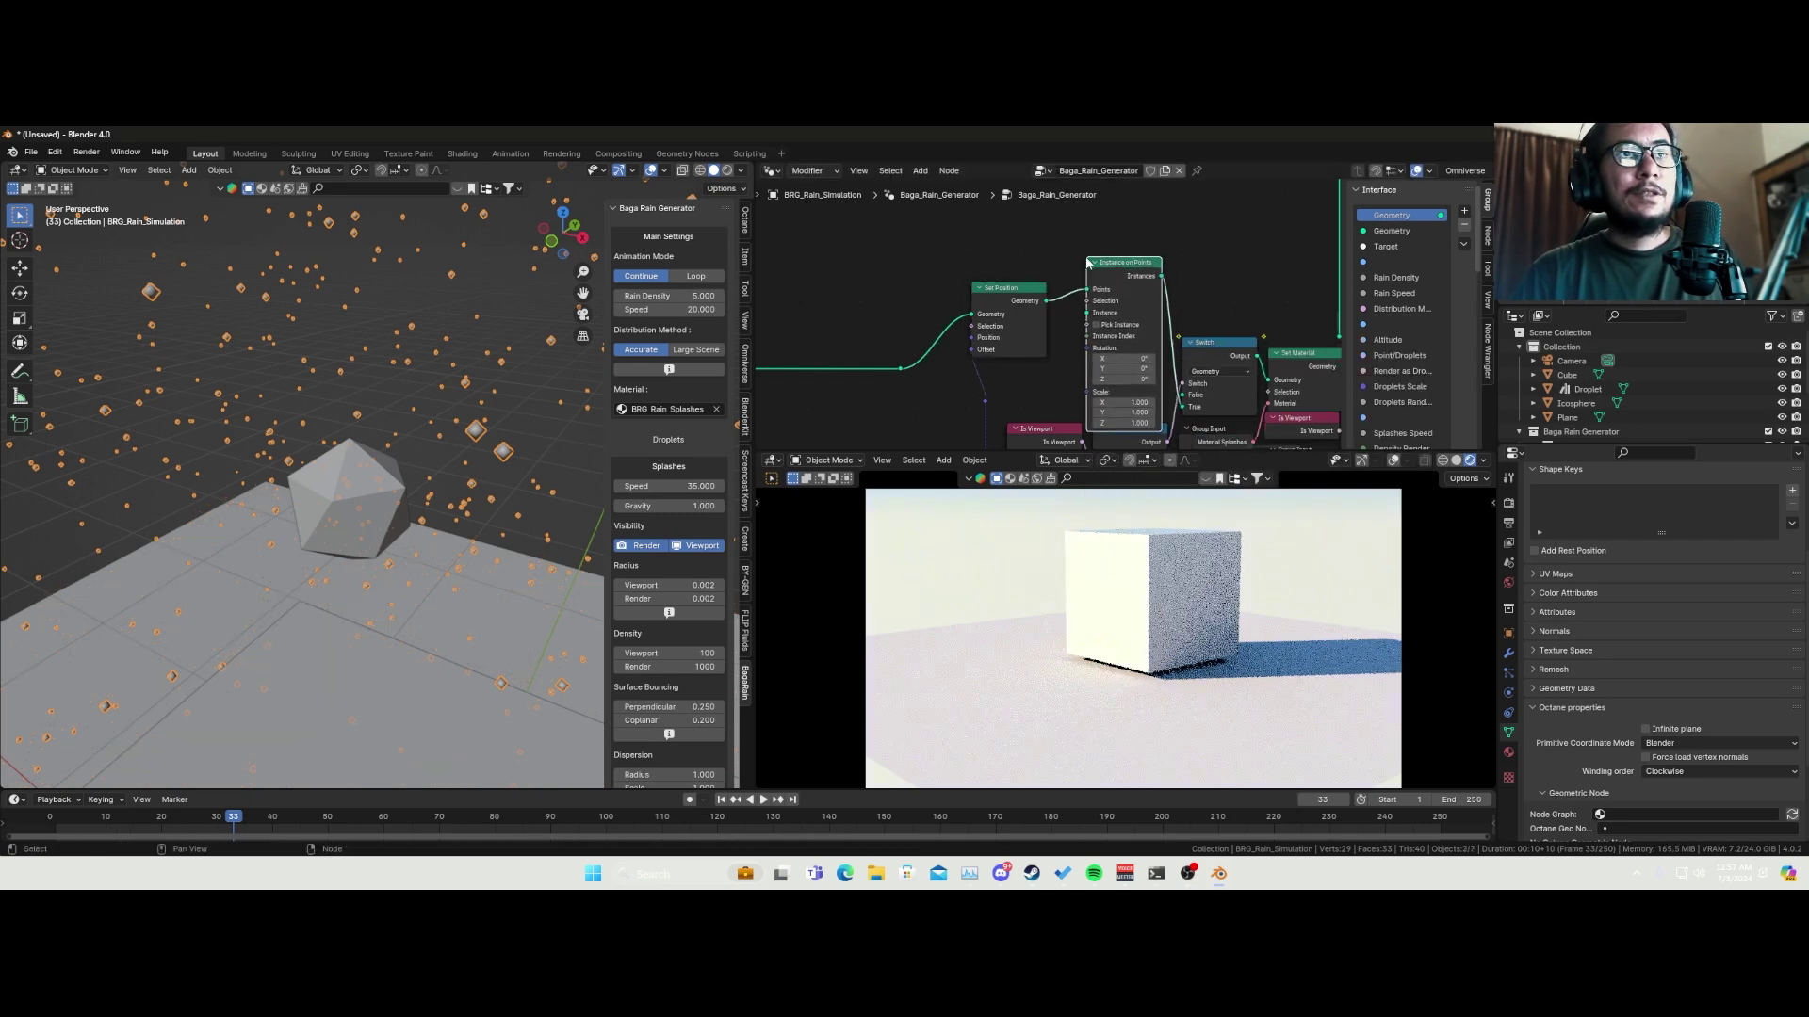
{"action": "left_click", "coordinate": [1118, 229]}
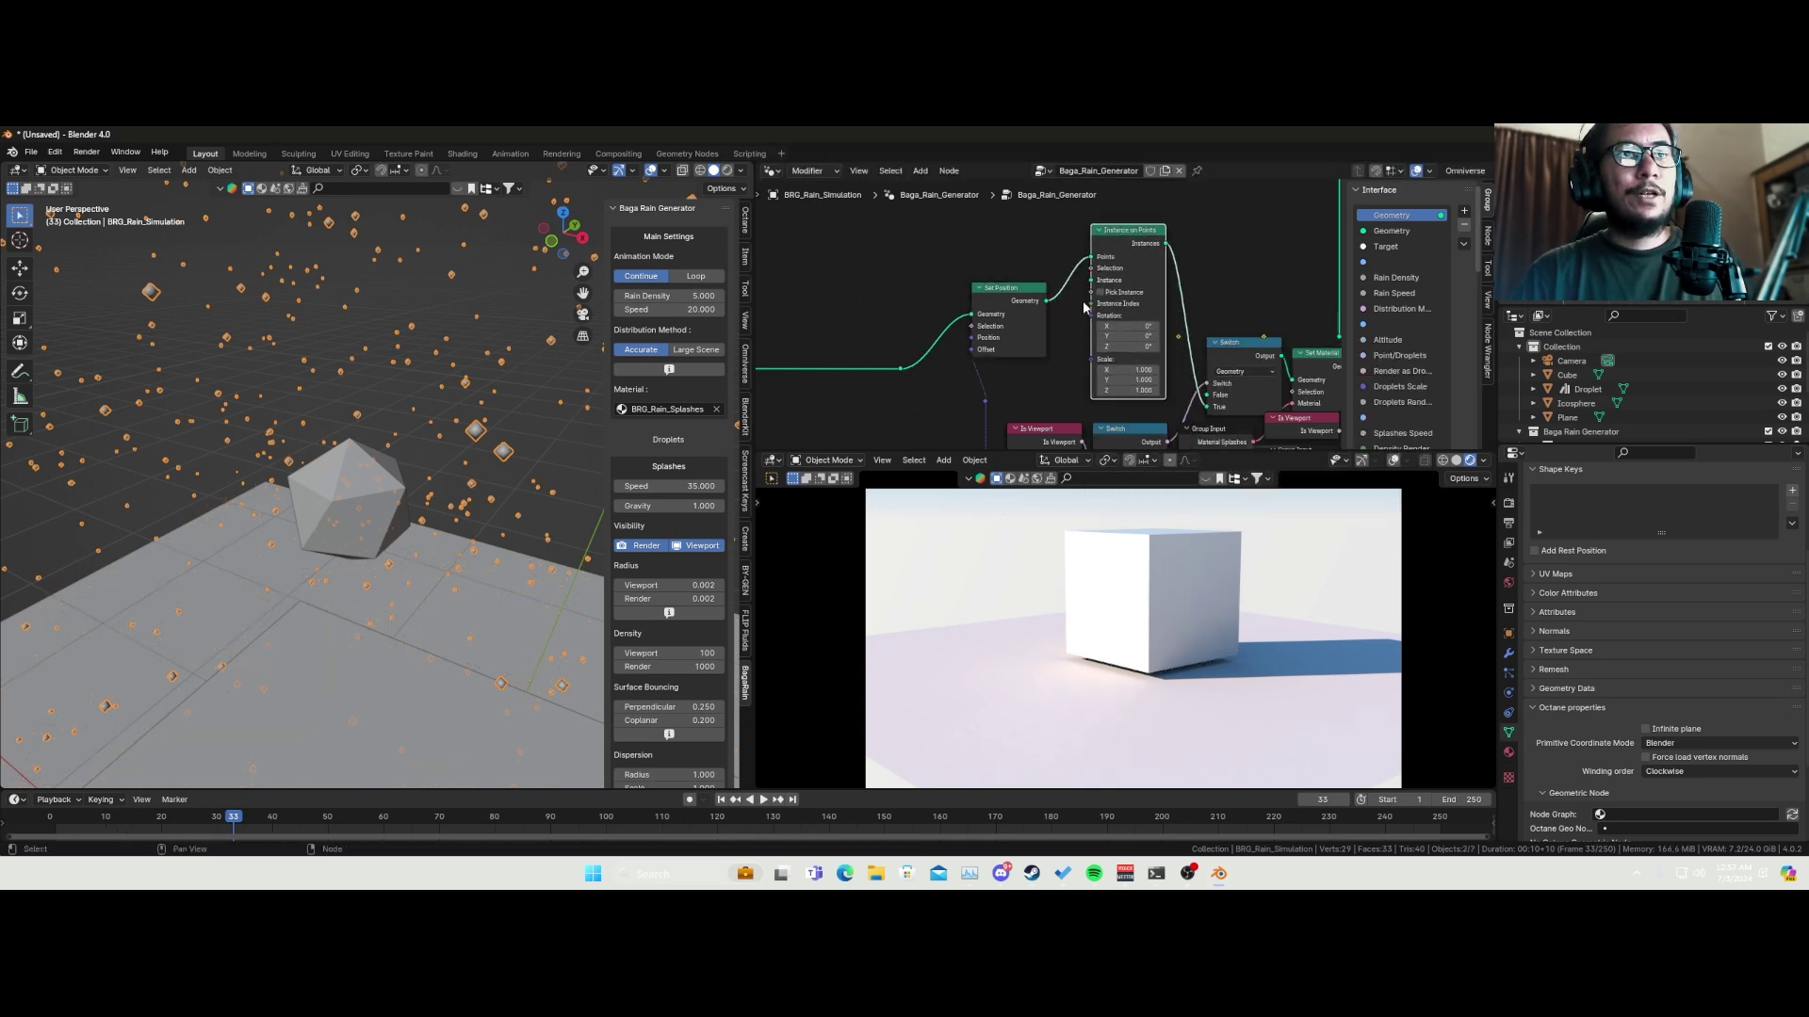
{"action": "key", "text": "shift+a"}
{"action": "left_click", "coordinate": [880, 402]}
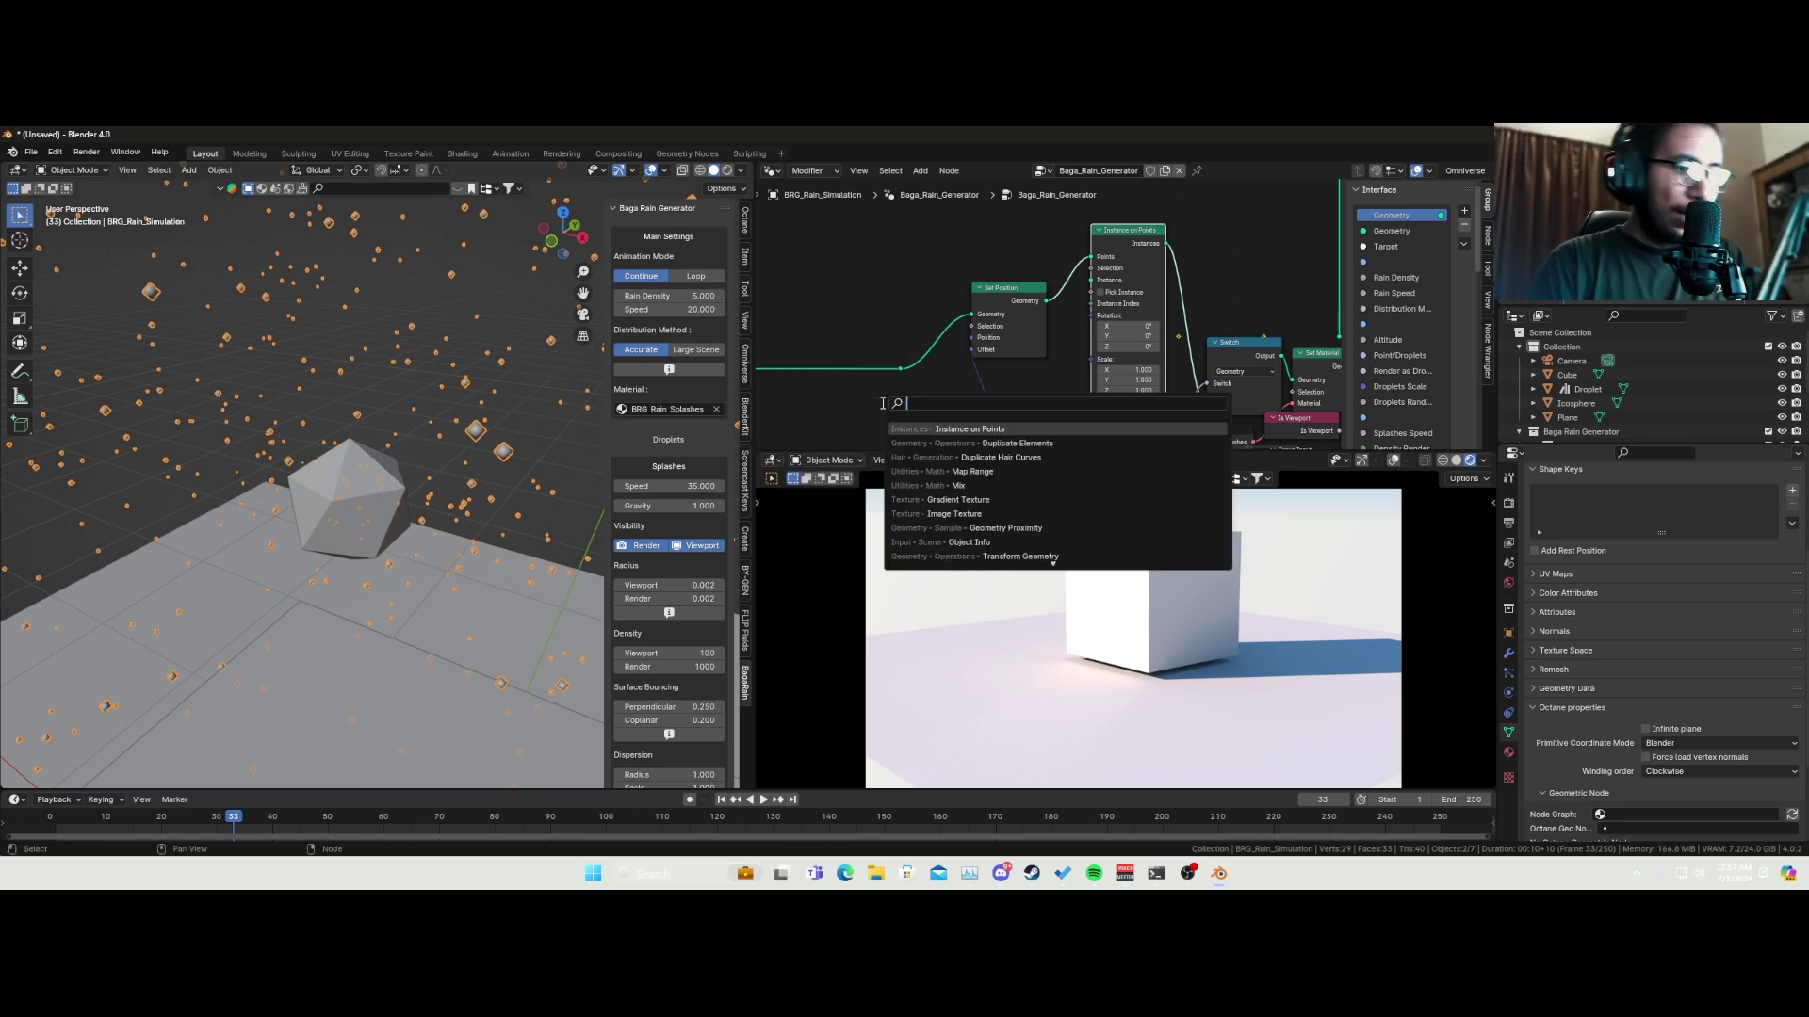
- Add an Object Info node set to Icosphere and link its Geometry to Instance on Points' Instance input
{"action": "type", "text": "obj"}
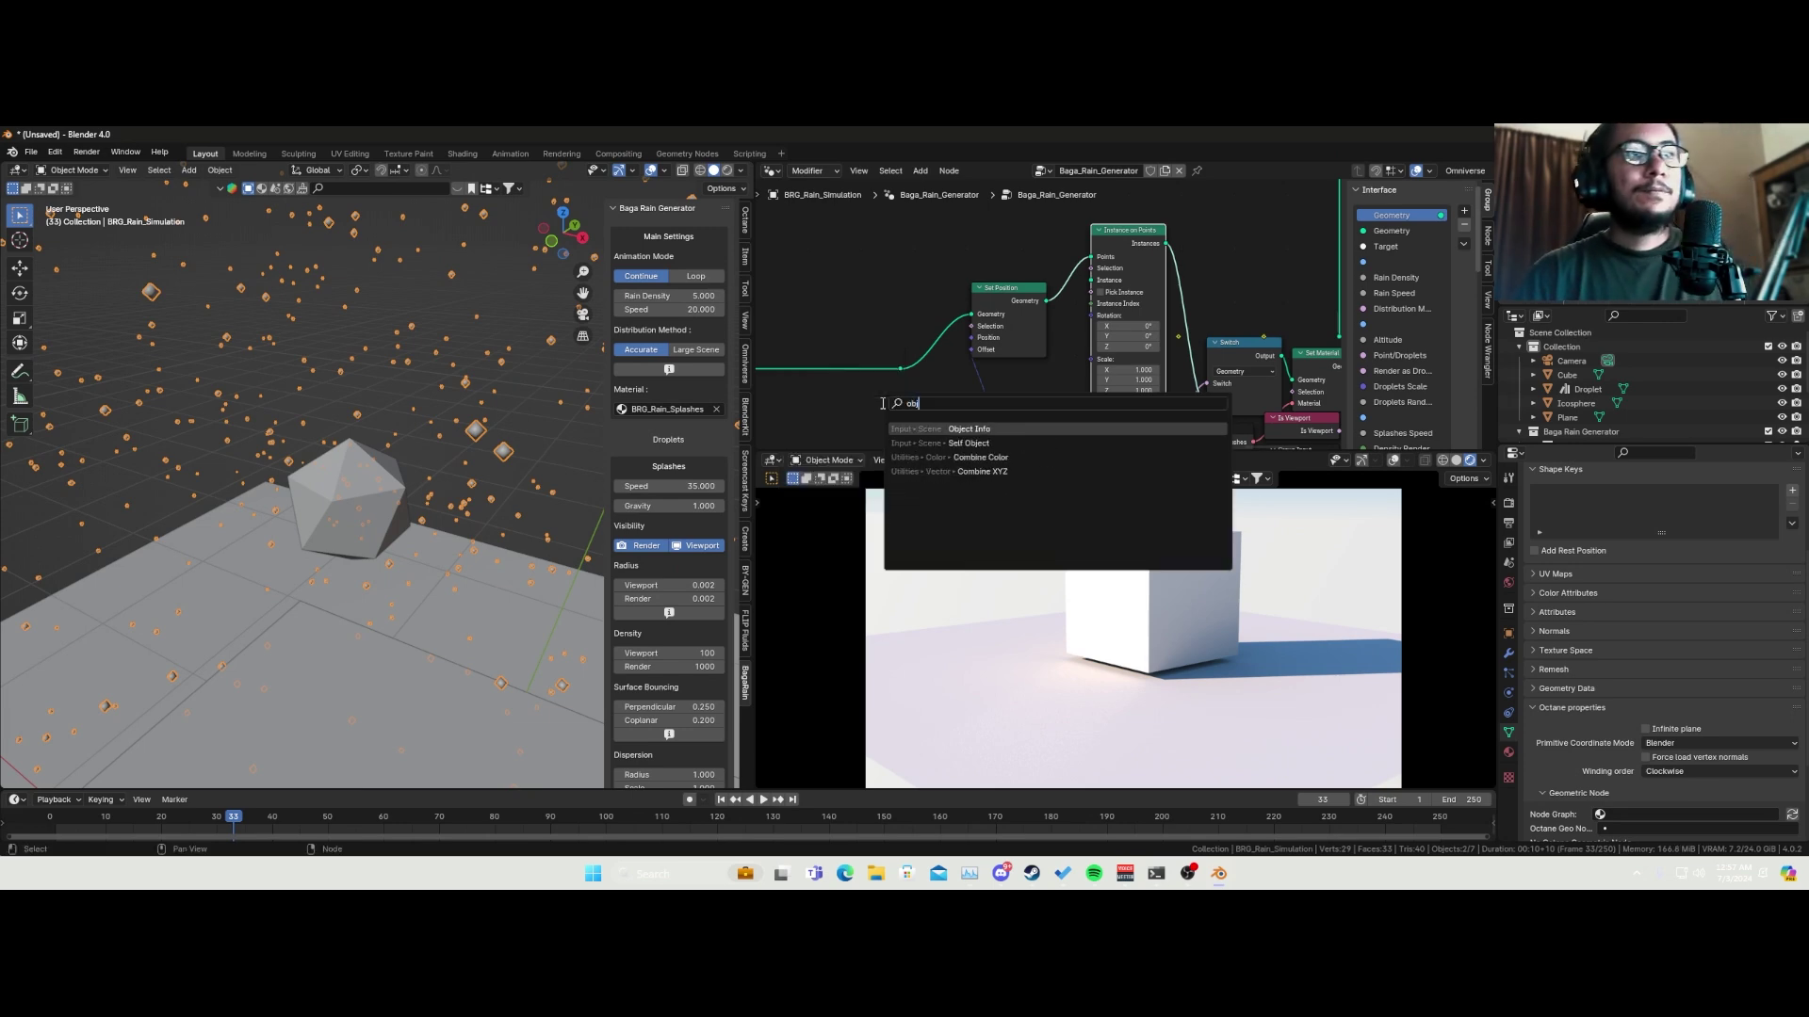
{"action": "key", "text": "Return"}
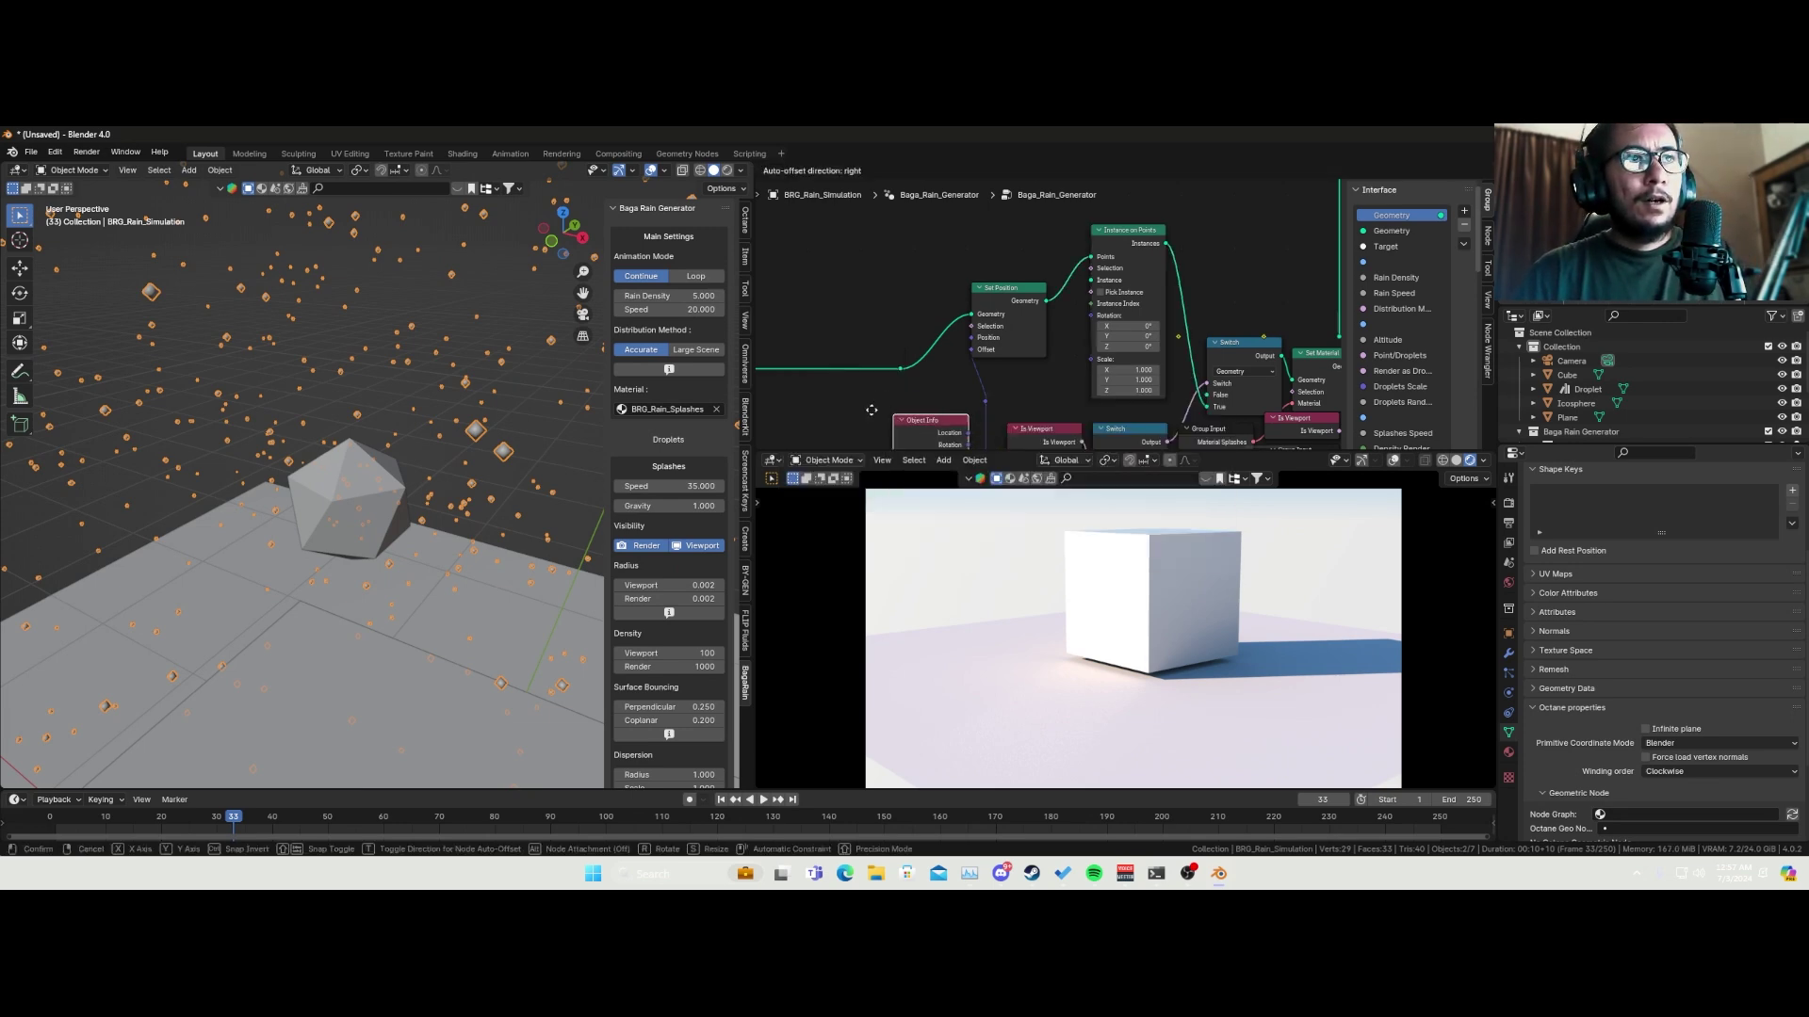
{"action": "middle_click_drag", "start_coordinate": [857, 408], "coordinate": [868, 348]}
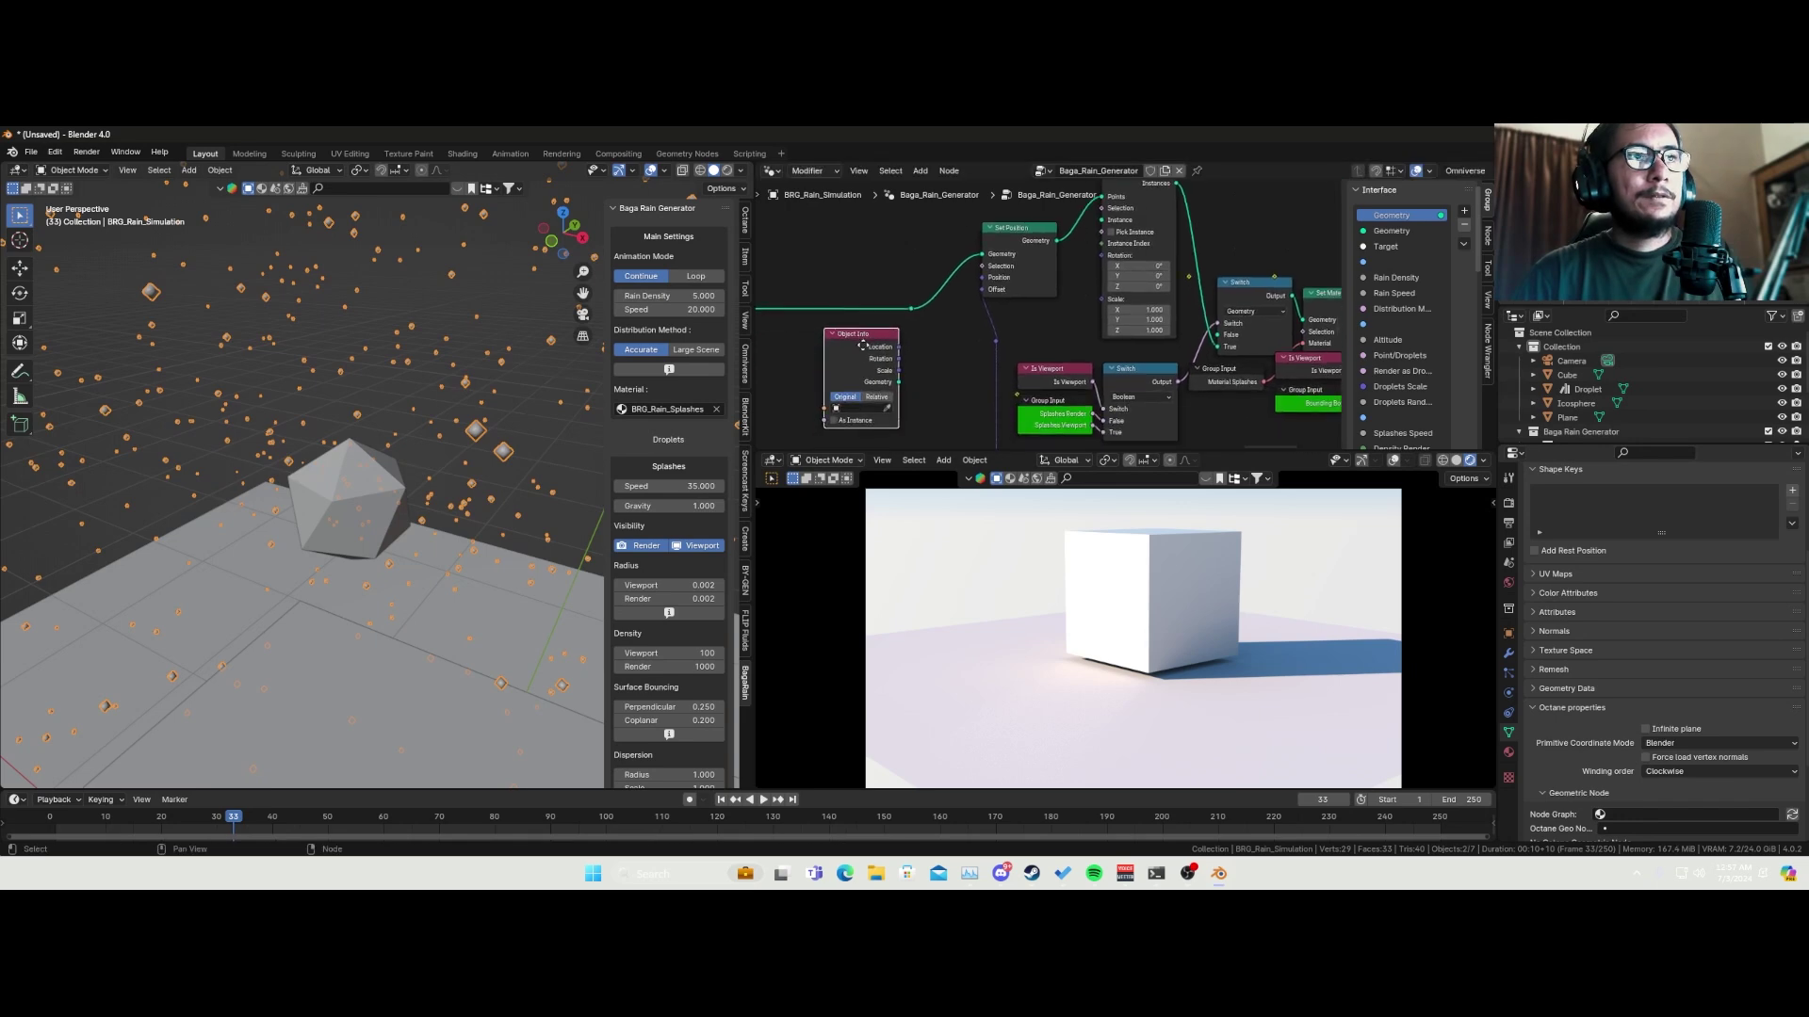
{"action": "left_click", "coordinate": [887, 408]}
{"action": "left_click", "coordinate": [370, 473]}
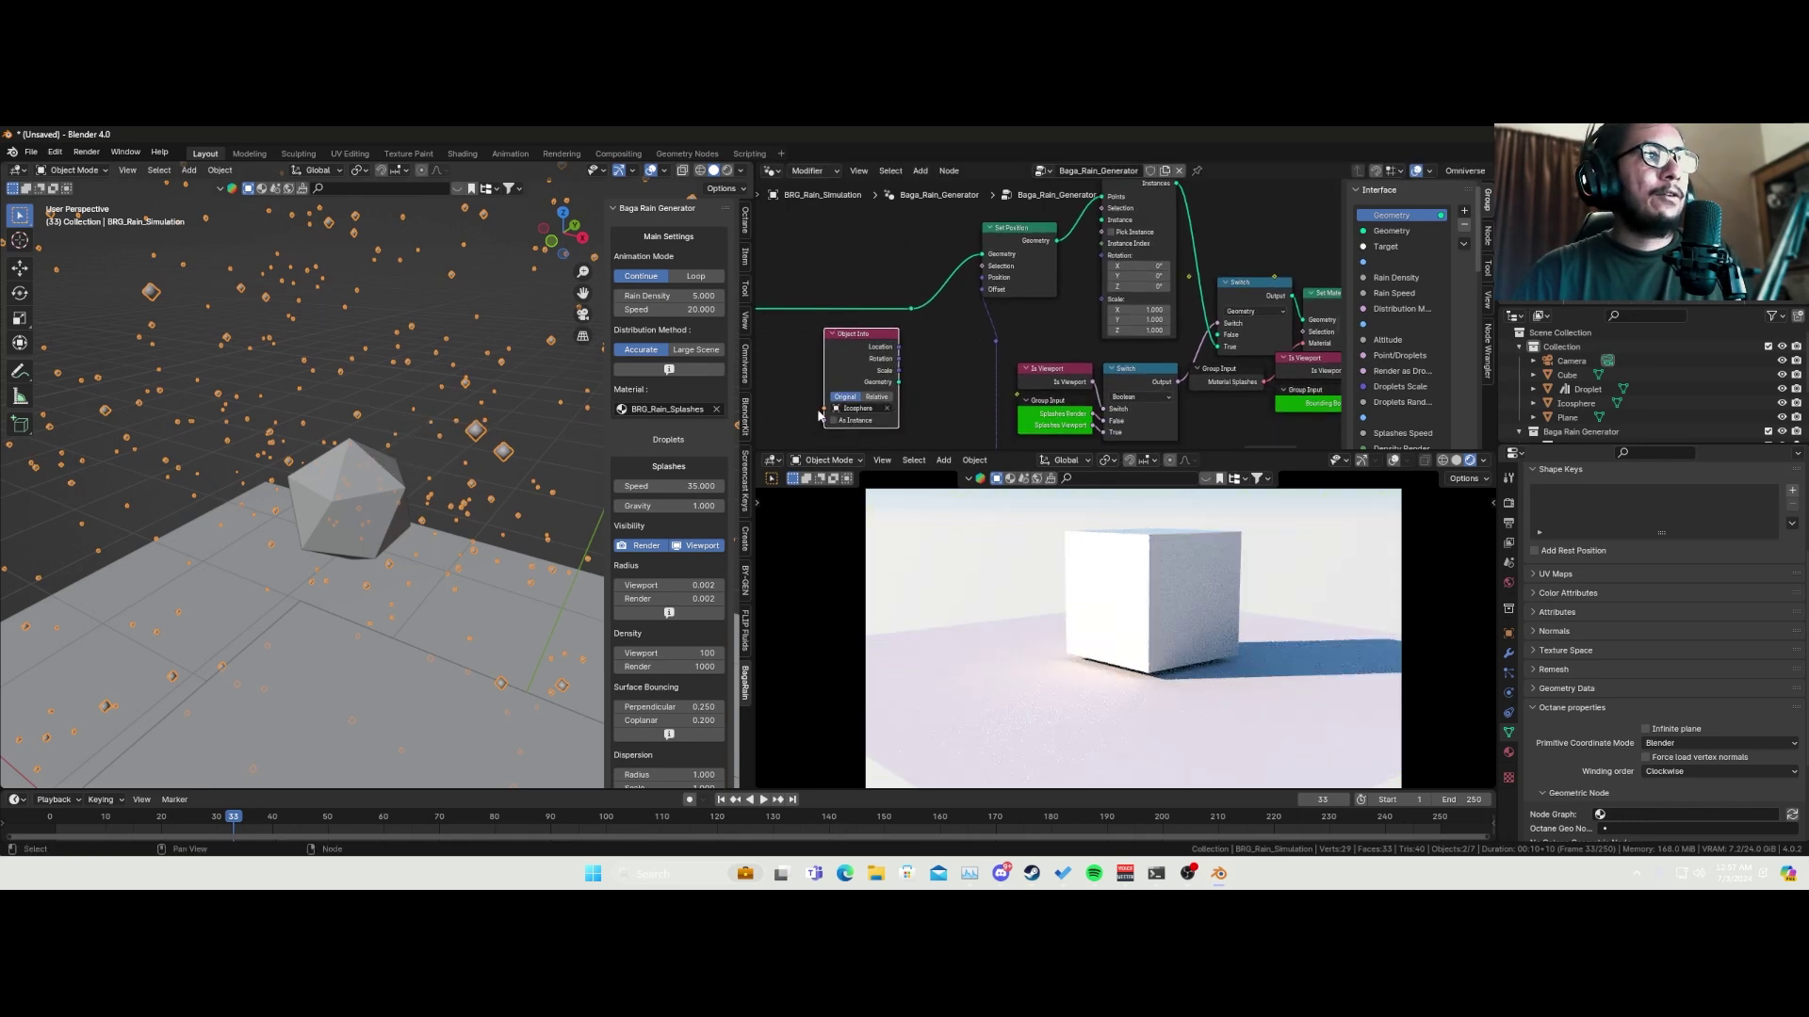
{"action": "left_click_drag", "start_coordinate": [898, 381], "coordinate": [1111, 225]}
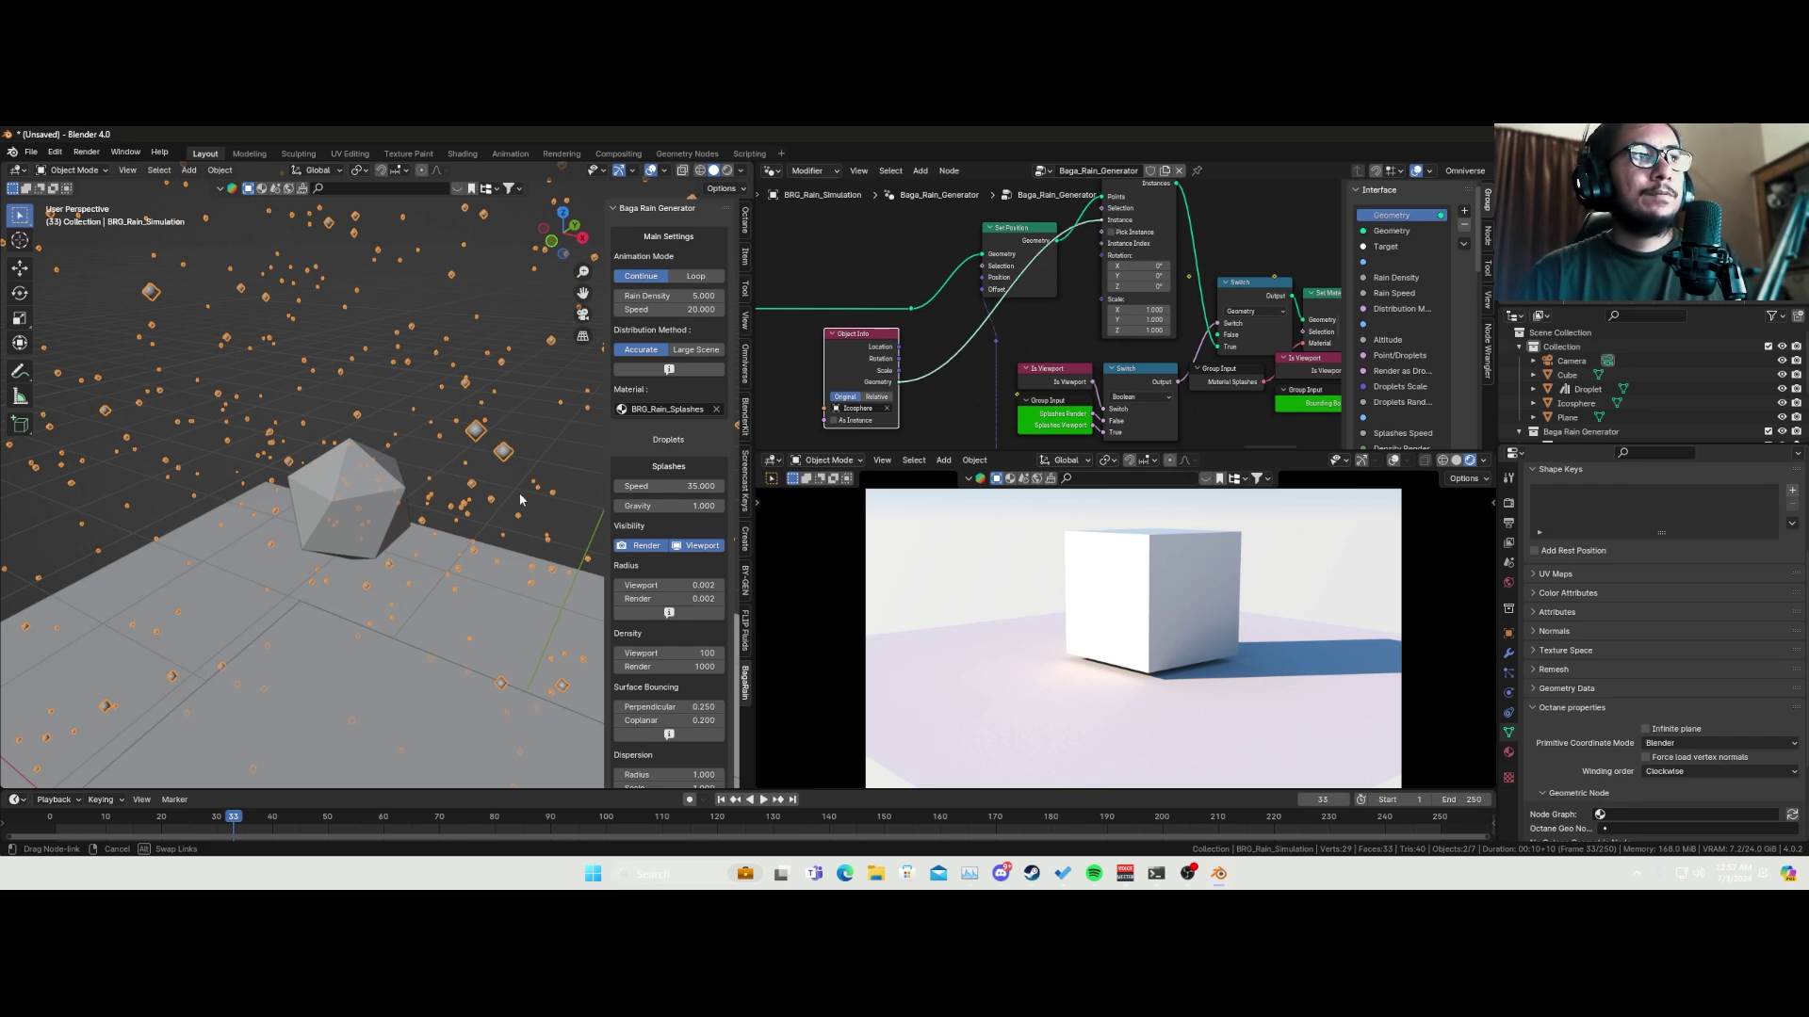
{"action": "left_click_drag", "start_coordinate": [507, 613], "coordinate": [507, 613]}
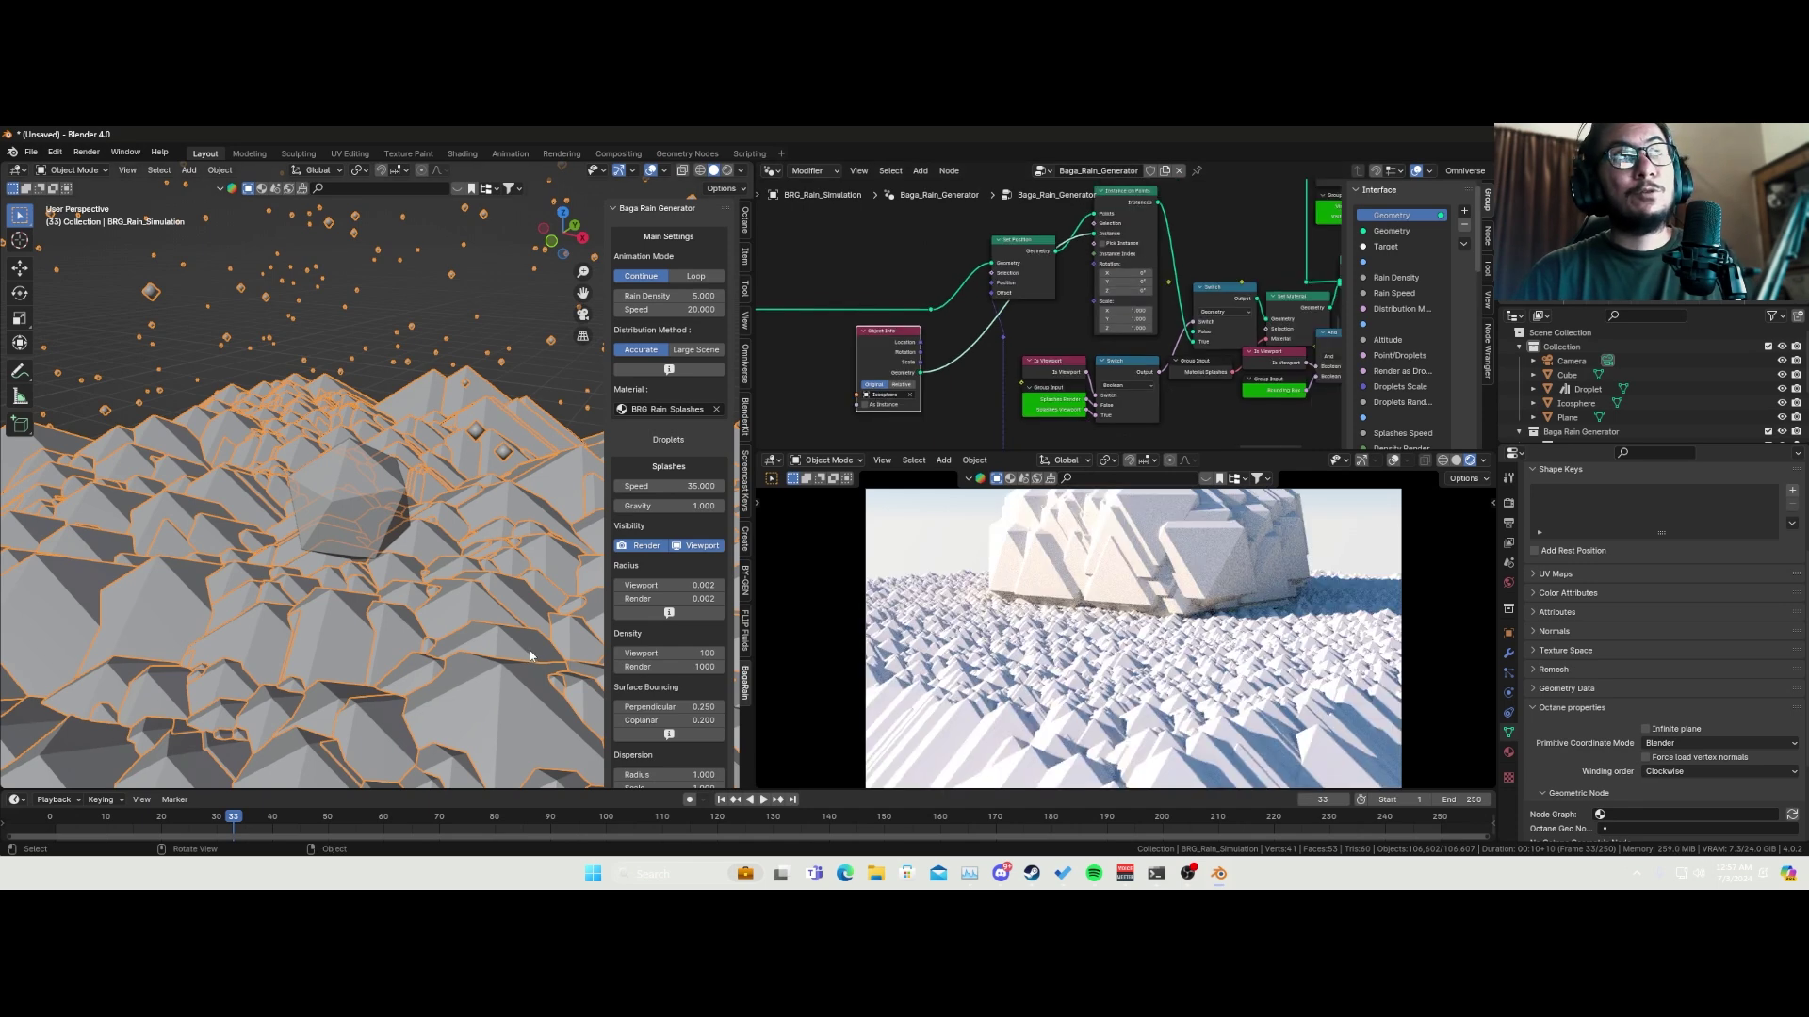
- Set the Instance on Points scale to 0.01, correcting an initial 0.001 entry
{"action": "scroll", "coordinate": [1080, 352], "scroll_direction": "up", "scroll_amount": 4}
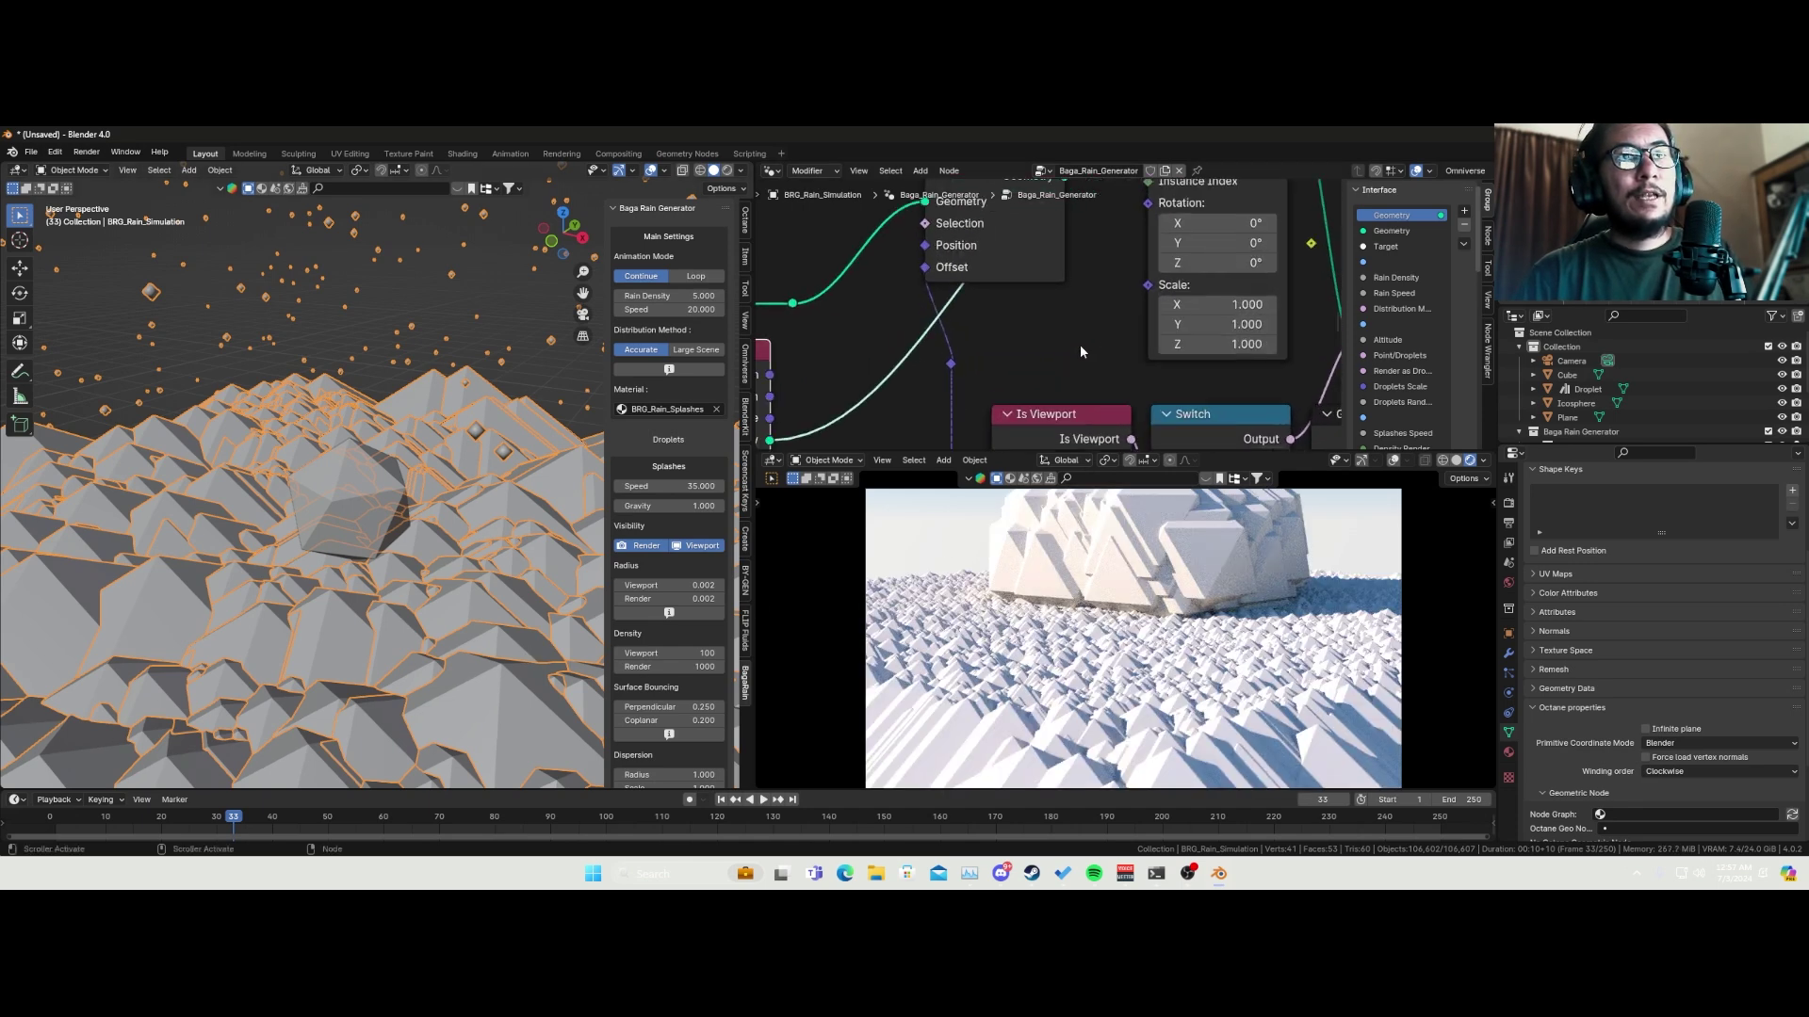
{"action": "middle_click_drag", "start_coordinate": [1080, 351], "coordinate": [864, 360]}
{"action": "scroll", "coordinate": [998, 312], "scroll_direction": "up", "scroll_amount": 2}
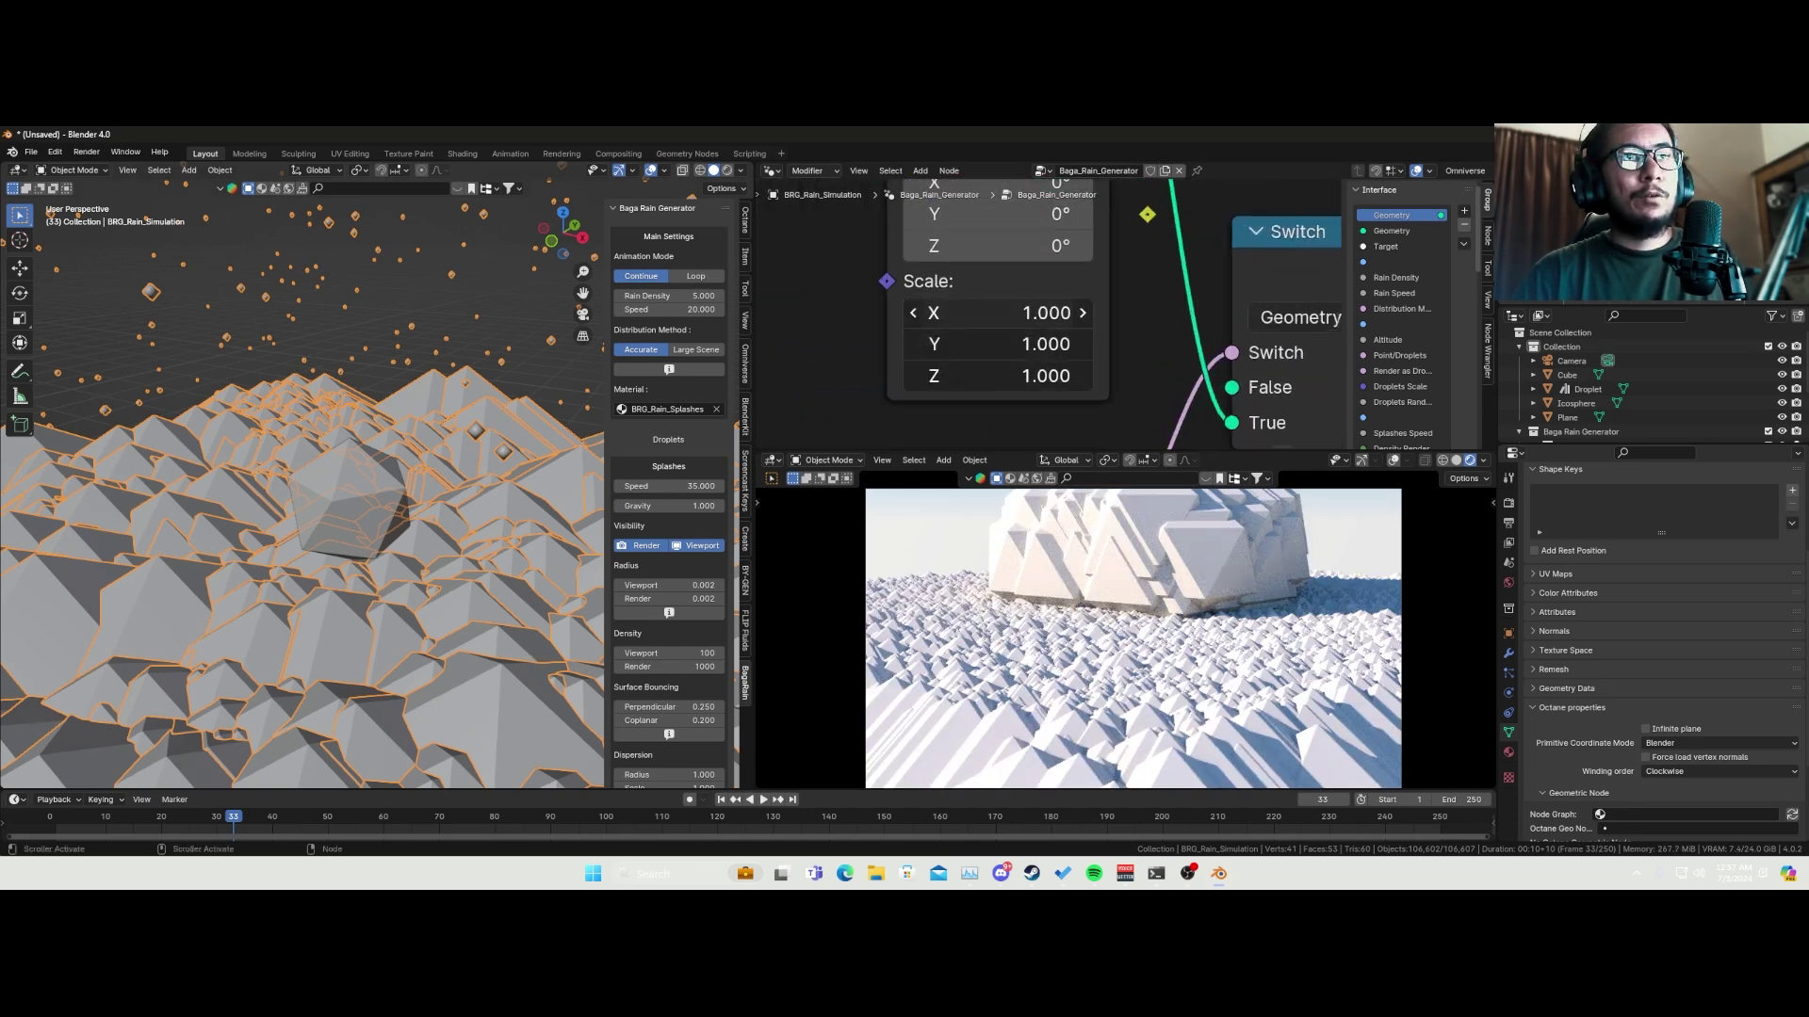
{"action": "left_click", "coordinate": [1007, 314]}
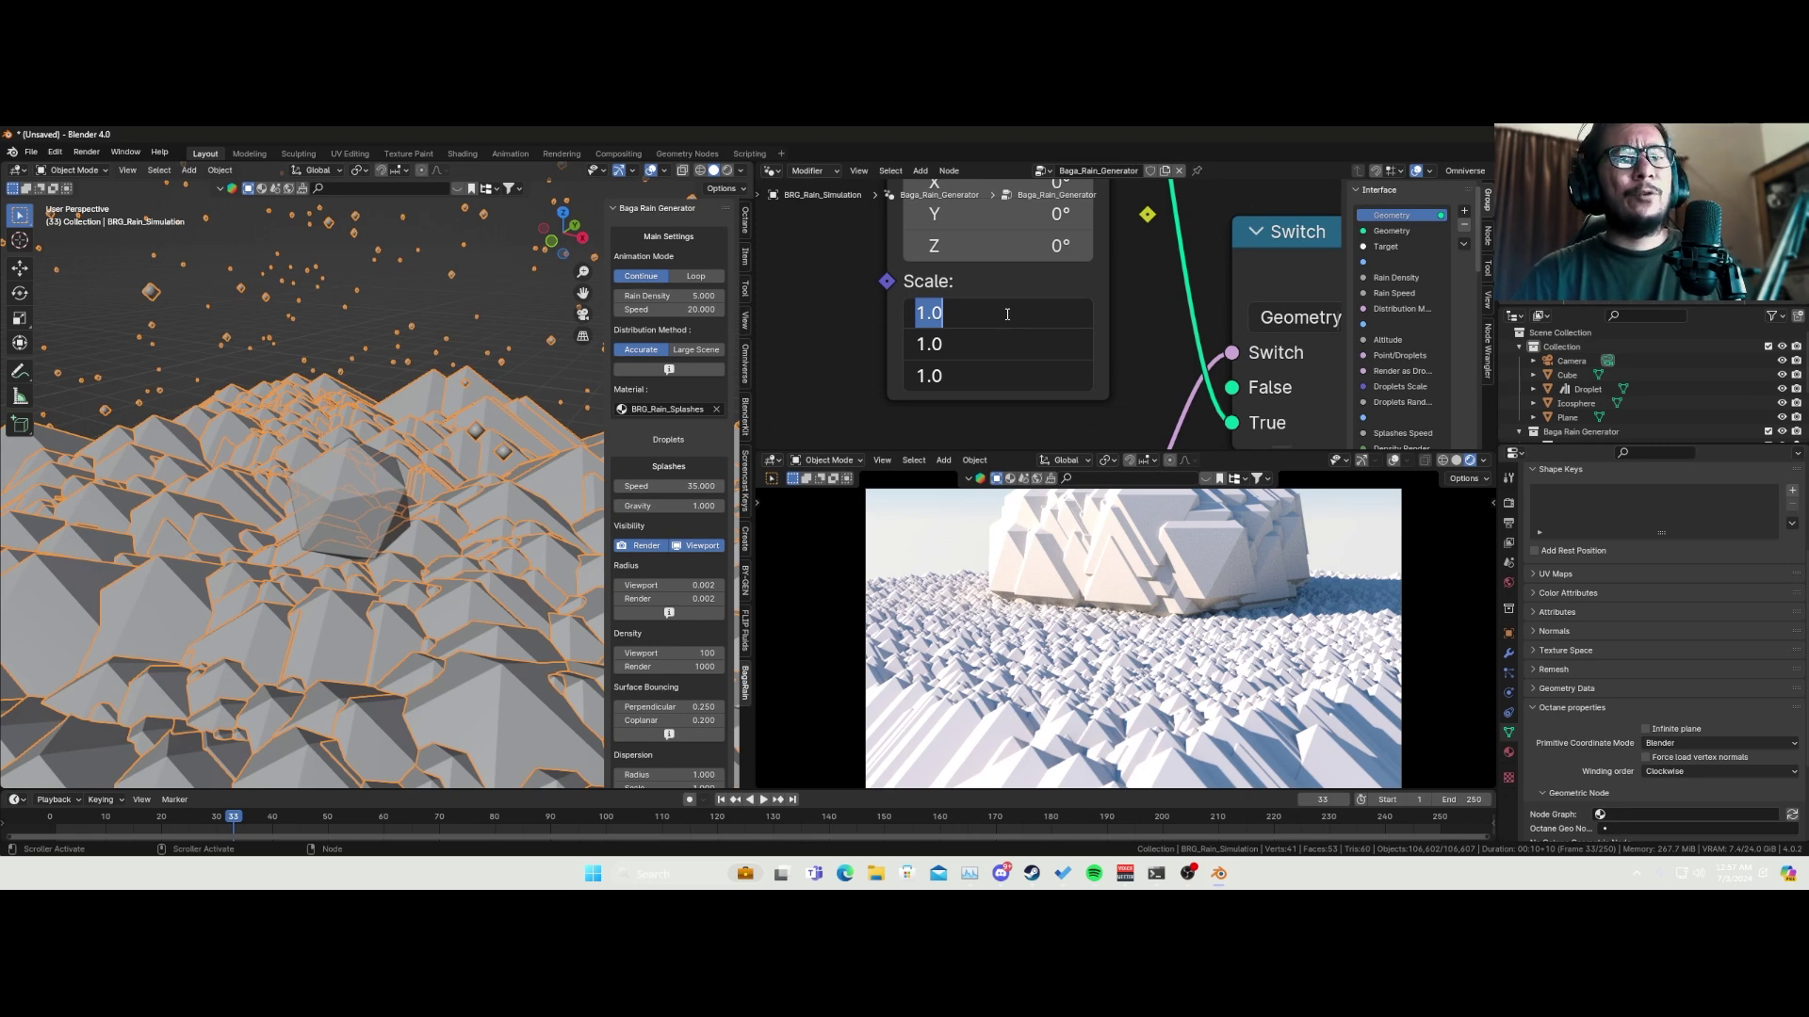
{"action": "type", "text": "0.001"}
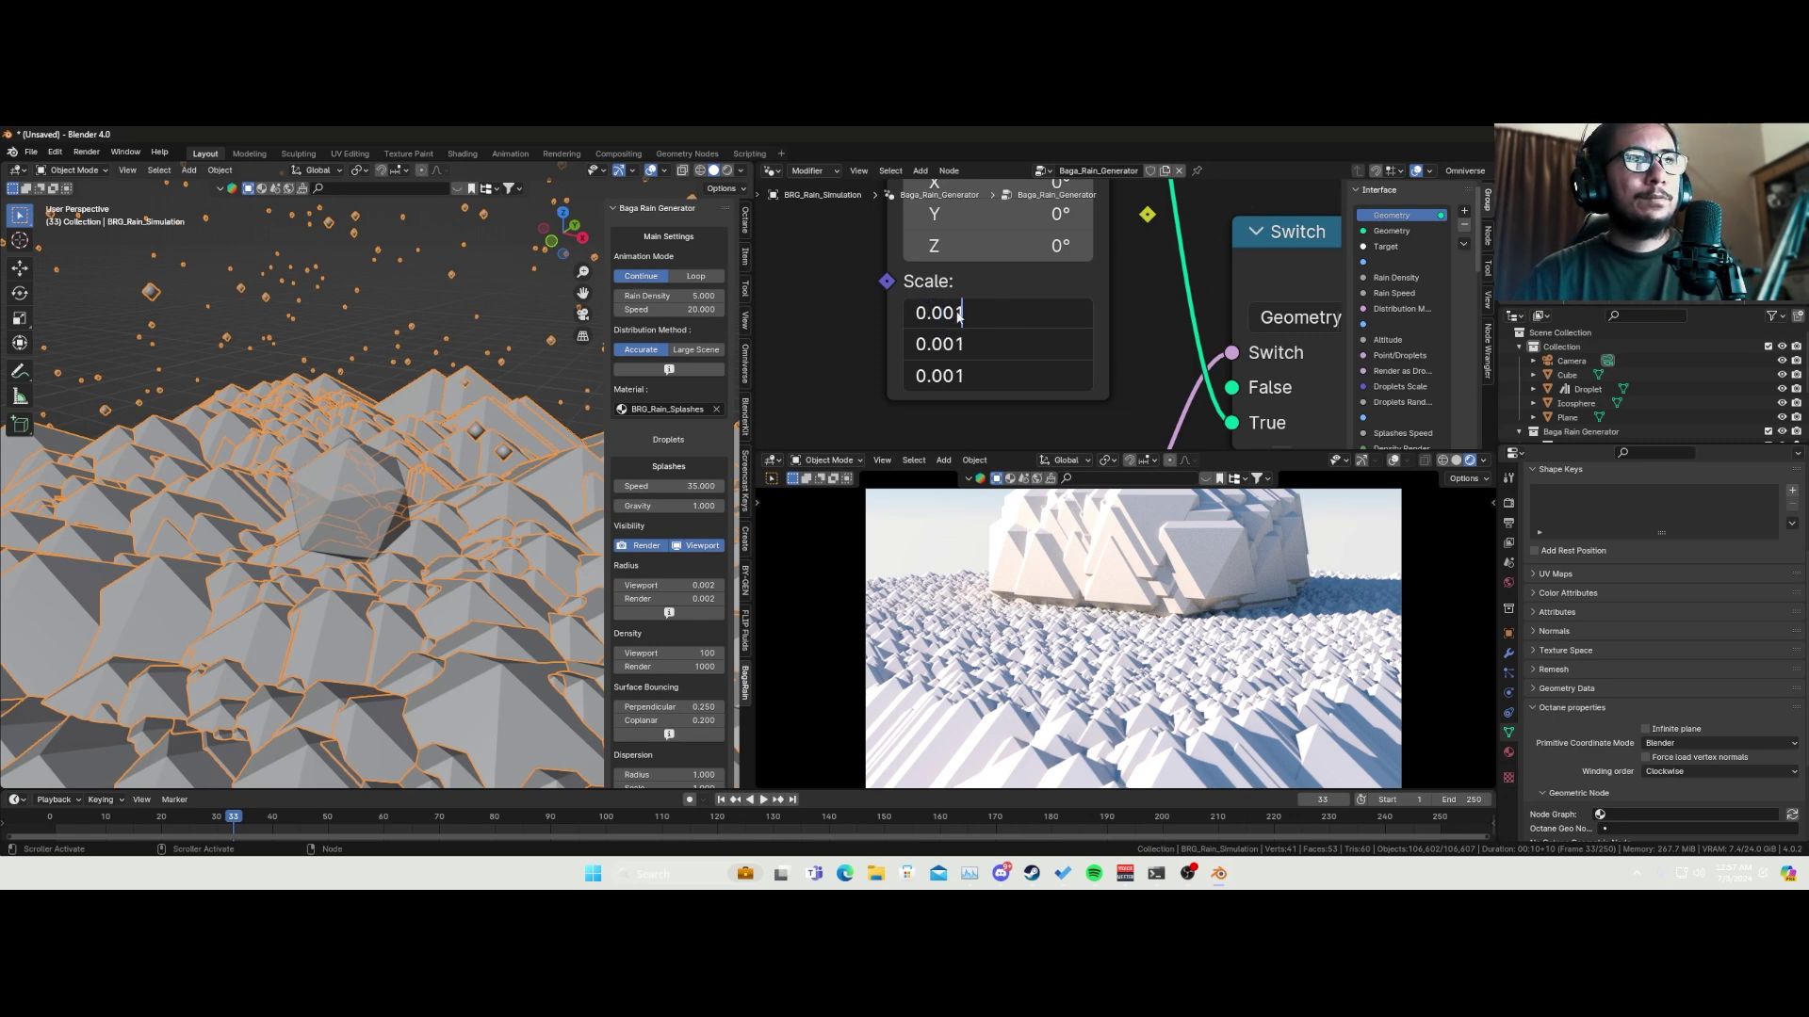
{"action": "key", "text": "Return"}
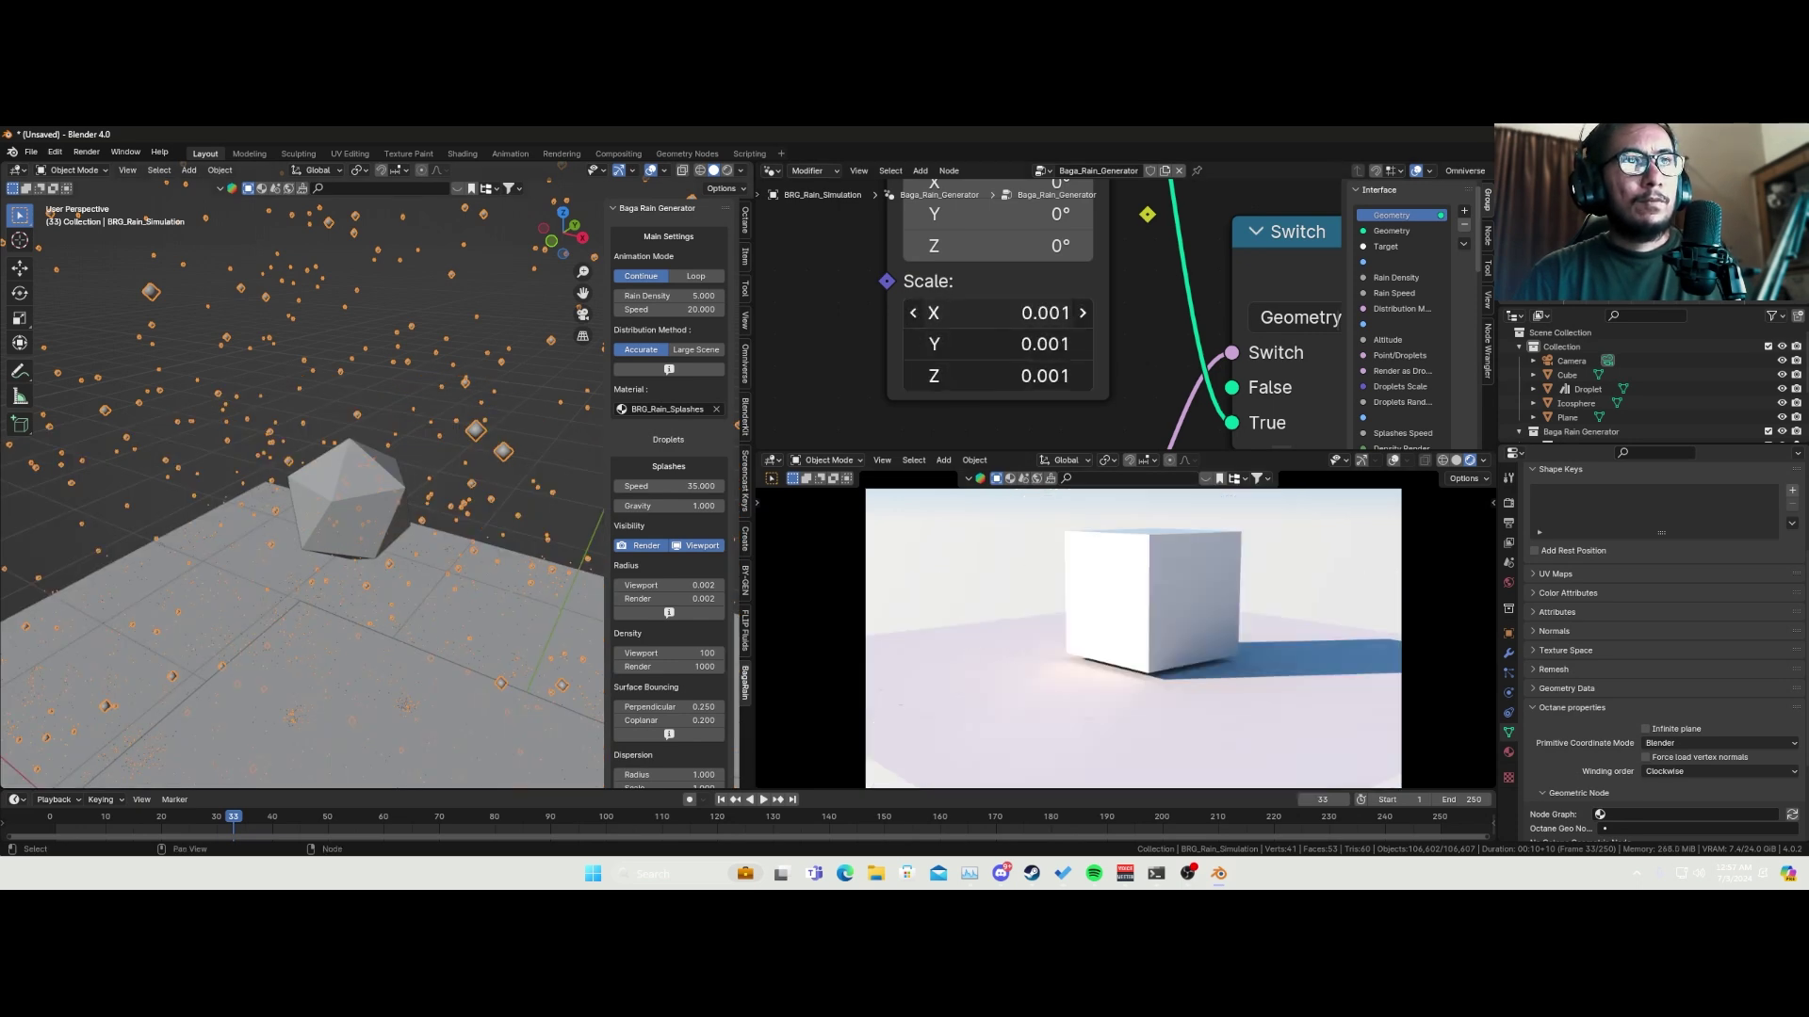
{"action": "left_click", "coordinate": [1012, 314]}
{"action": "left_click", "coordinate": [1010, 314]}
{"action": "key", "text": "BackSpace"}
{"action": "key", "text": "BackSpace"}
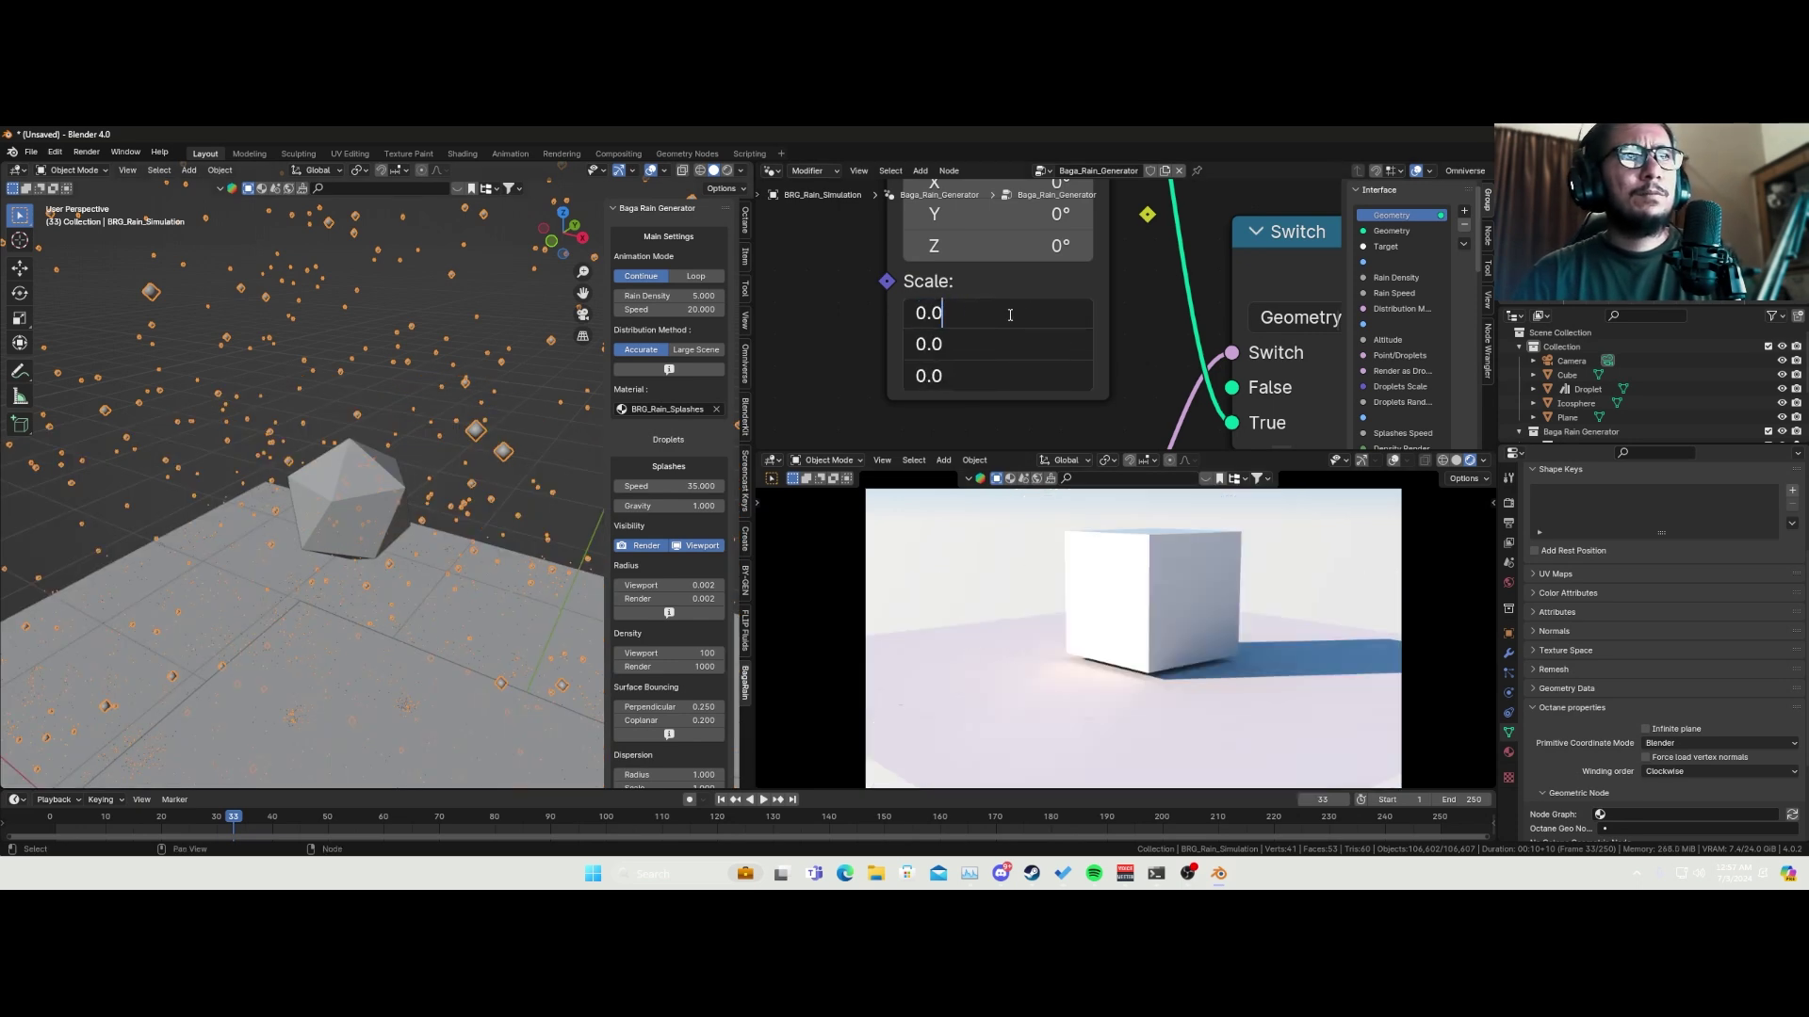
{"action": "type", "text": "1"}
{"action": "key", "text": "Return"}
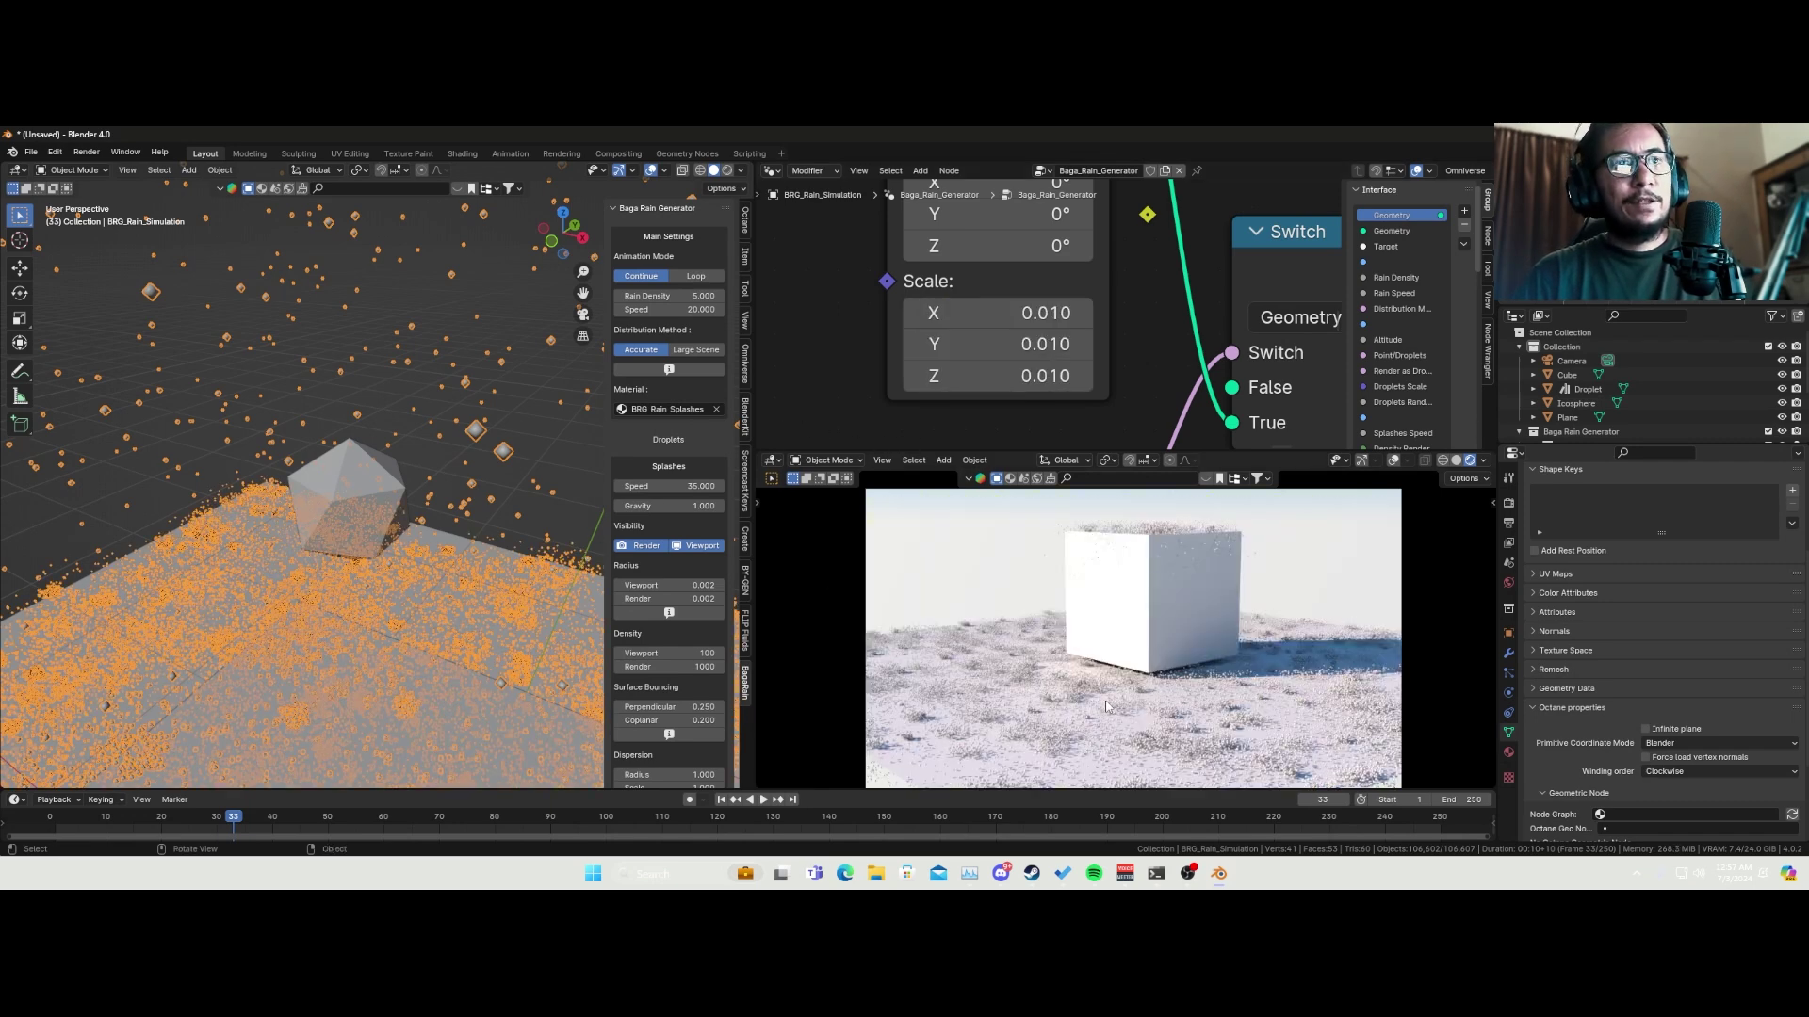
- Switch the viewport to Solid shading and render the current frame with F12
{"action": "key", "text": "z"}
{"action": "left_click", "coordinate": [1206, 694]}
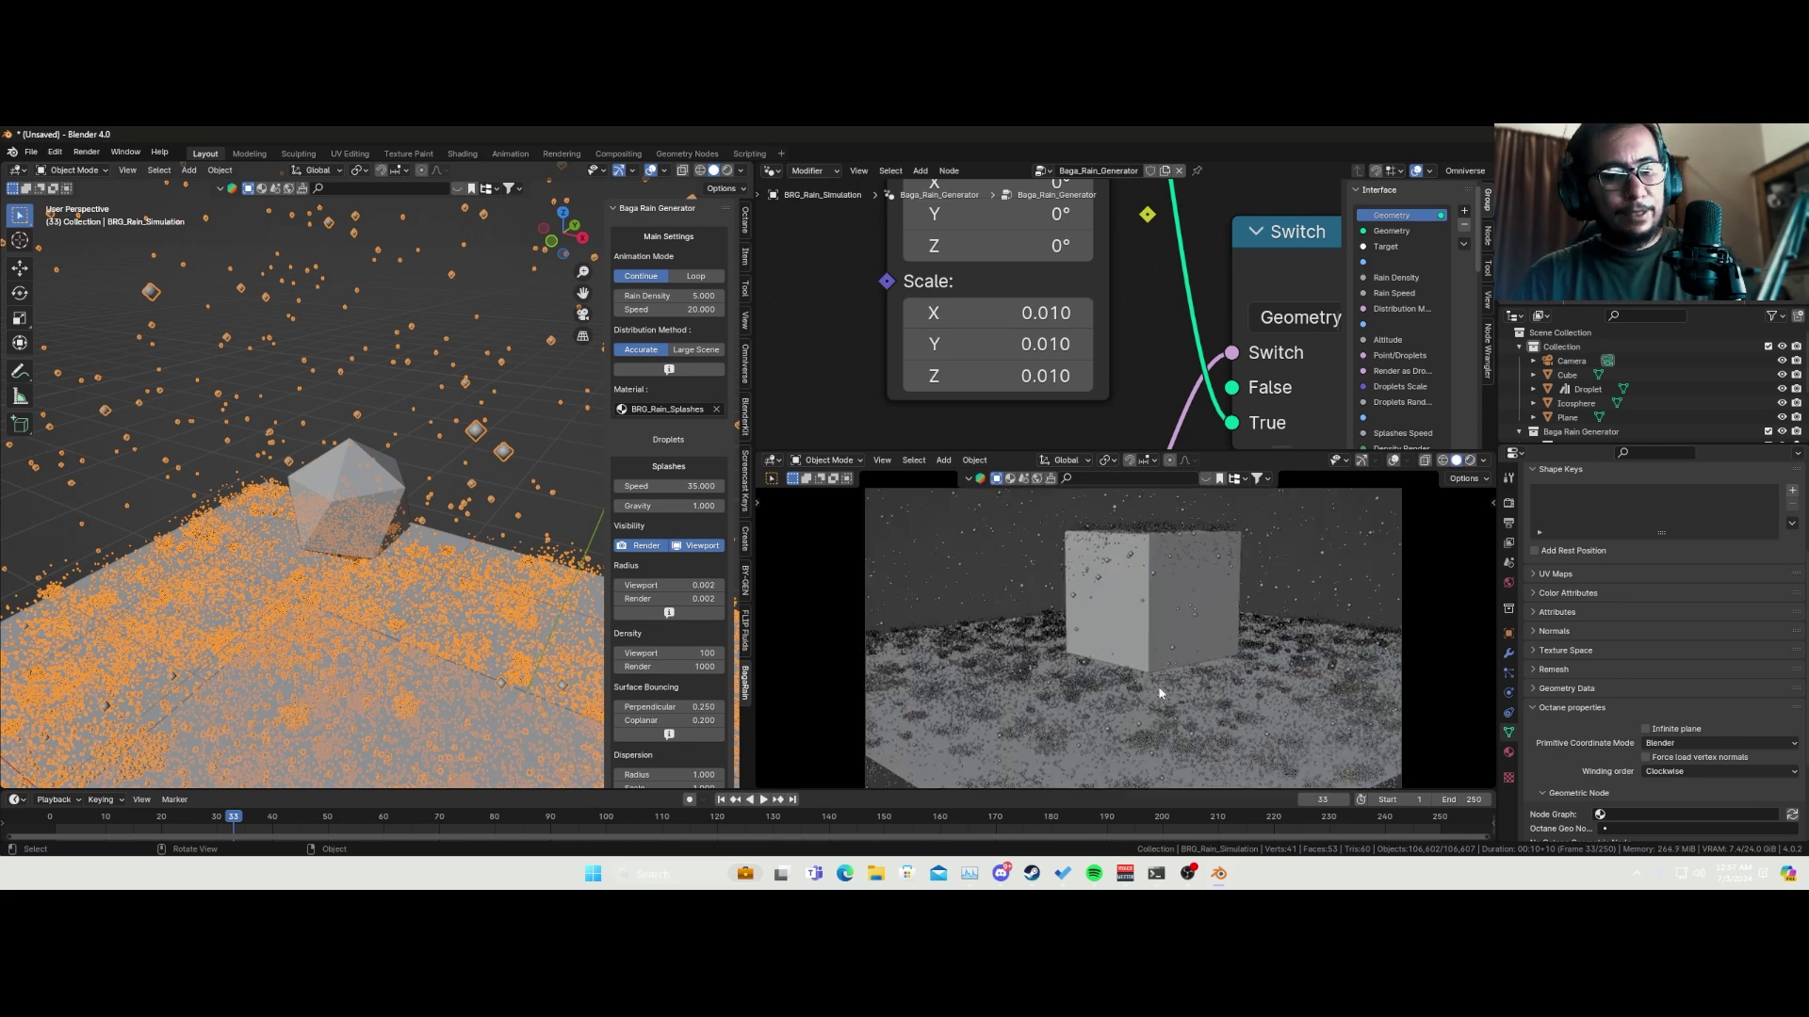
{"action": "key", "text": "F12"}
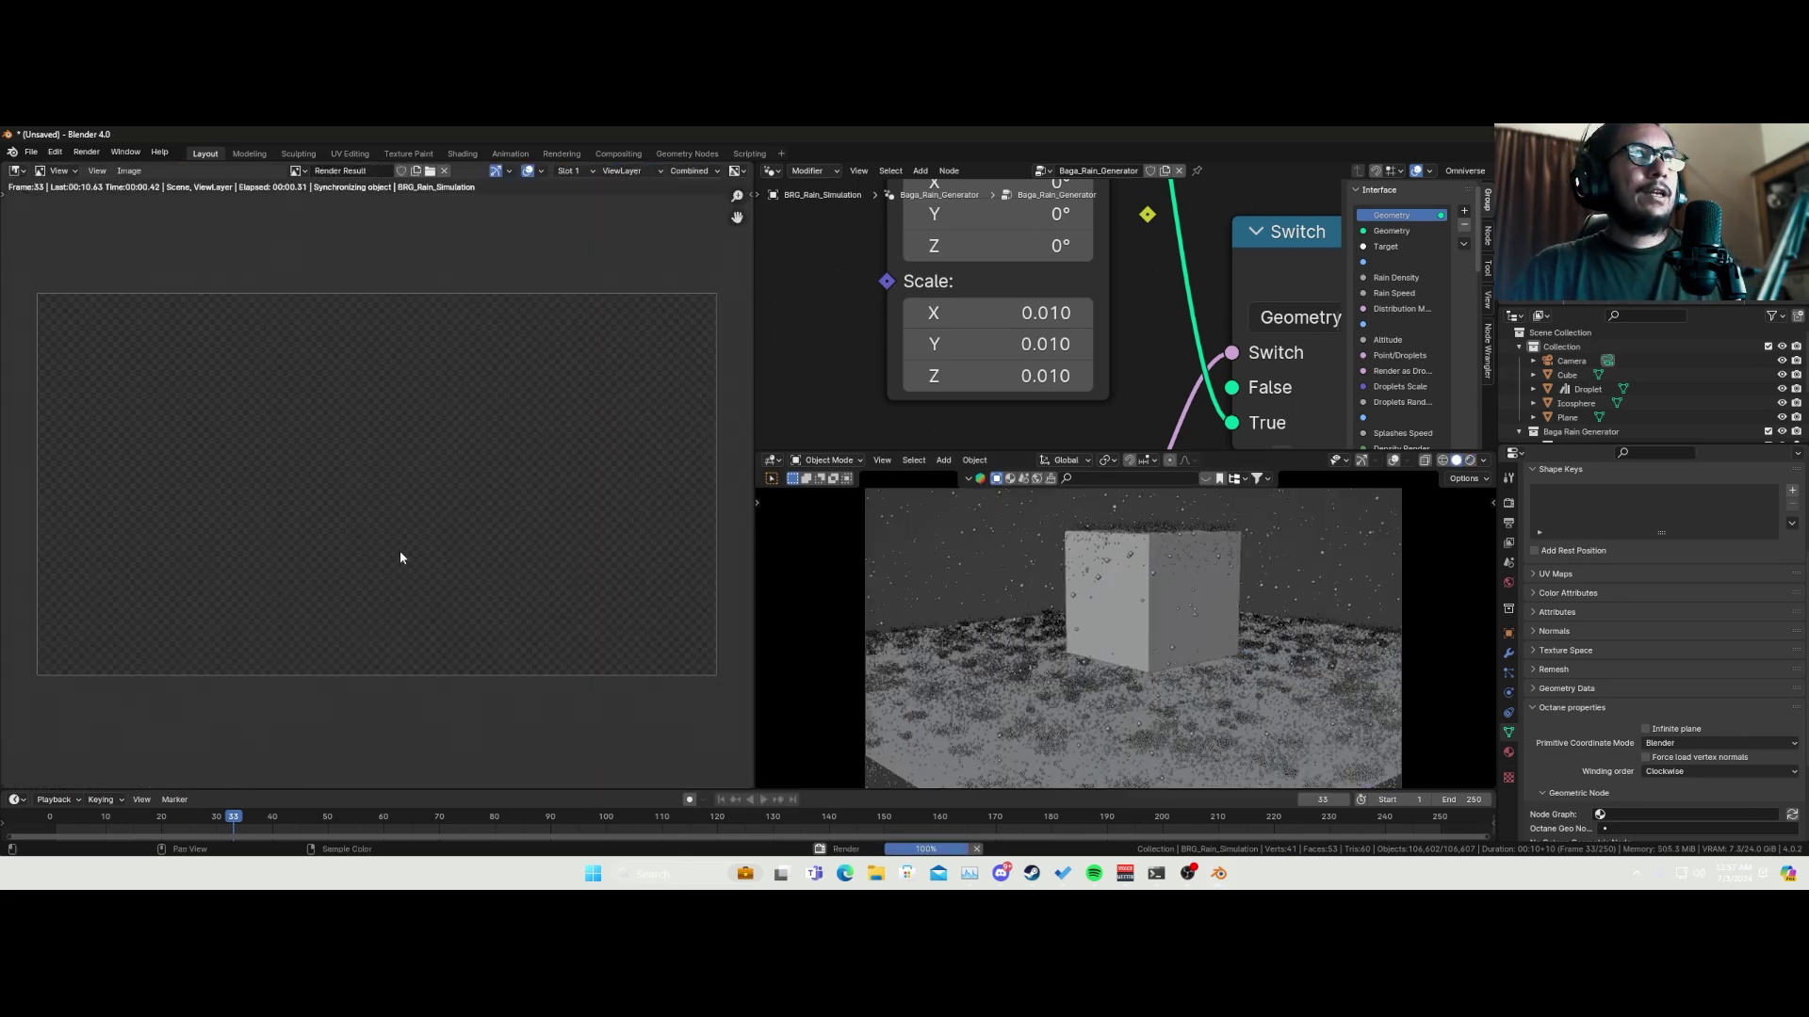